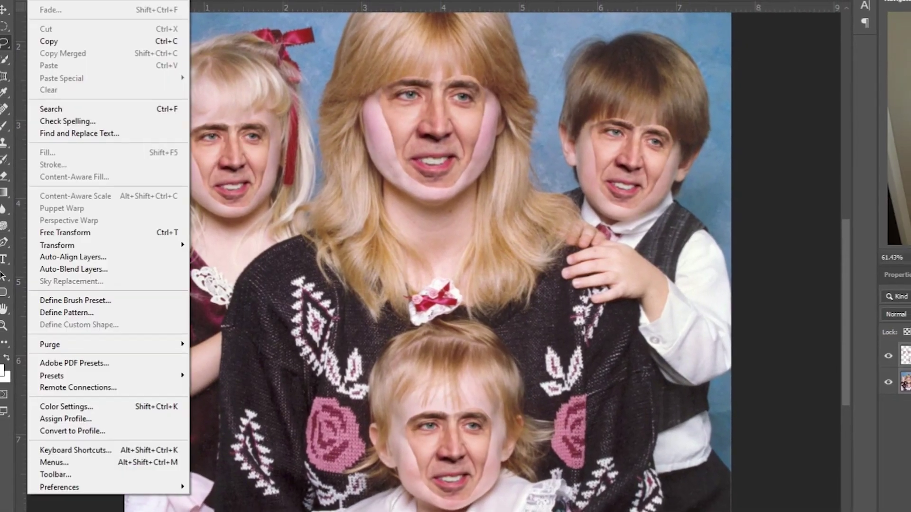
Auto-blend the face and family photo layers using Panorama, Seamless Tones and Colors, and Content Aware Fill Transparent Areas
left_click(73, 269)
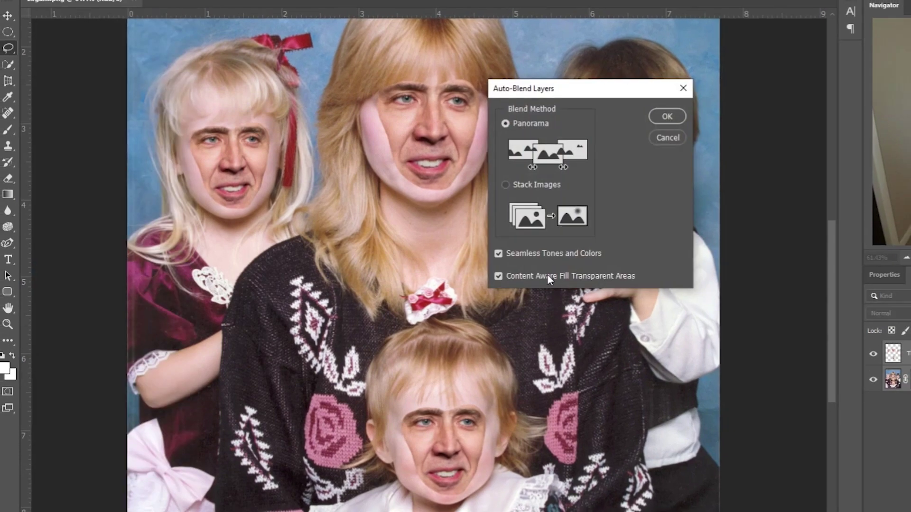
left_click(702, 107)
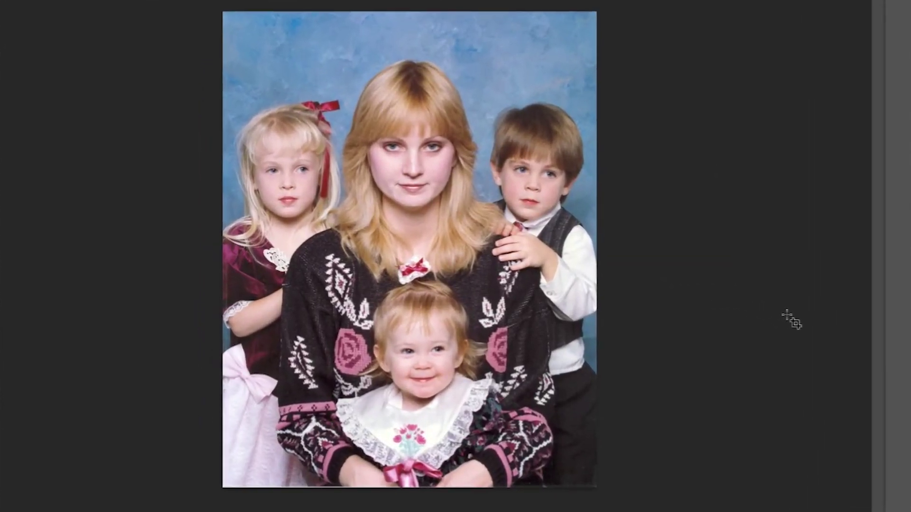
Place The Cage image from the Family Portrait folder into the Logans.png document
scroll(379, 408, "up", 10)
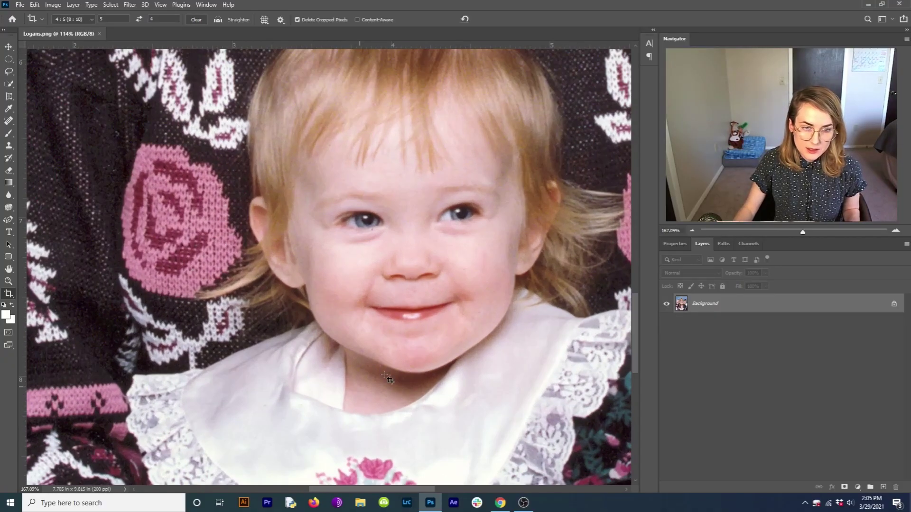
scroll(392, 351, "down", 6)
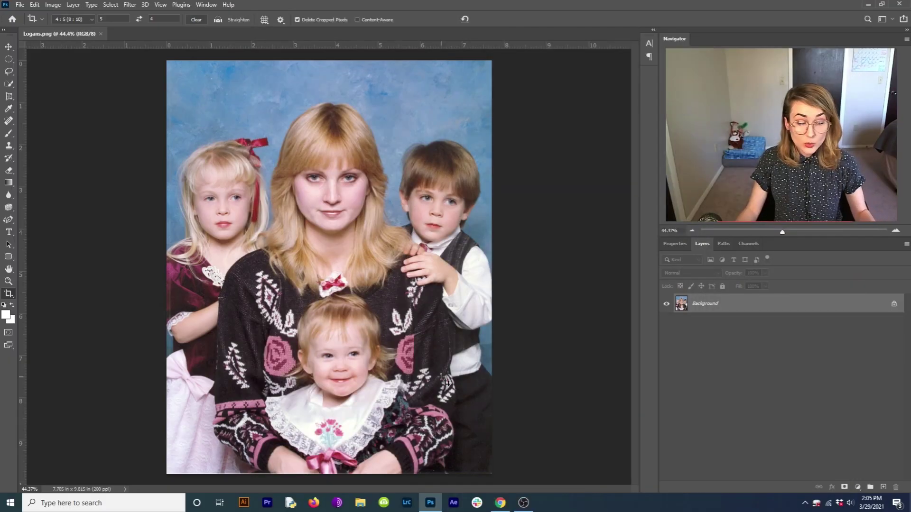
left_click(360, 502)
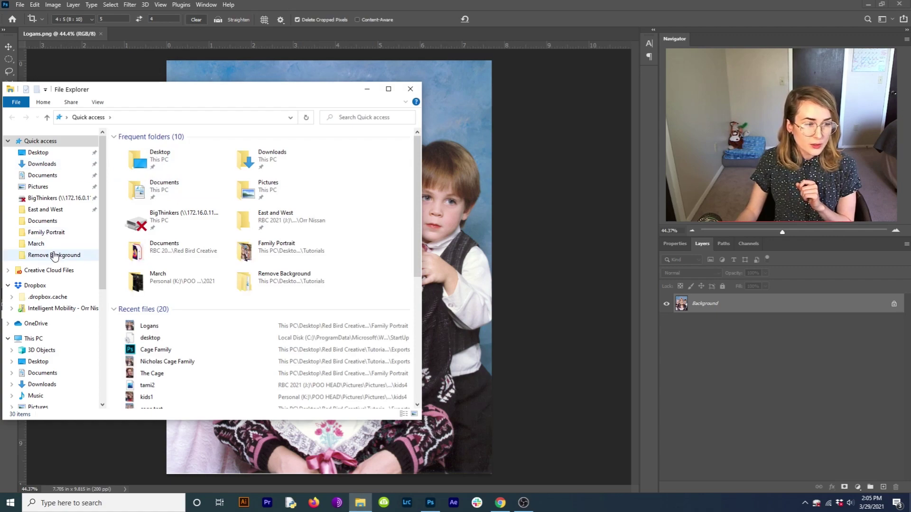
left_click(46, 232)
left_click(291, 157)
left_click_drag(291, 177, 486, 239)
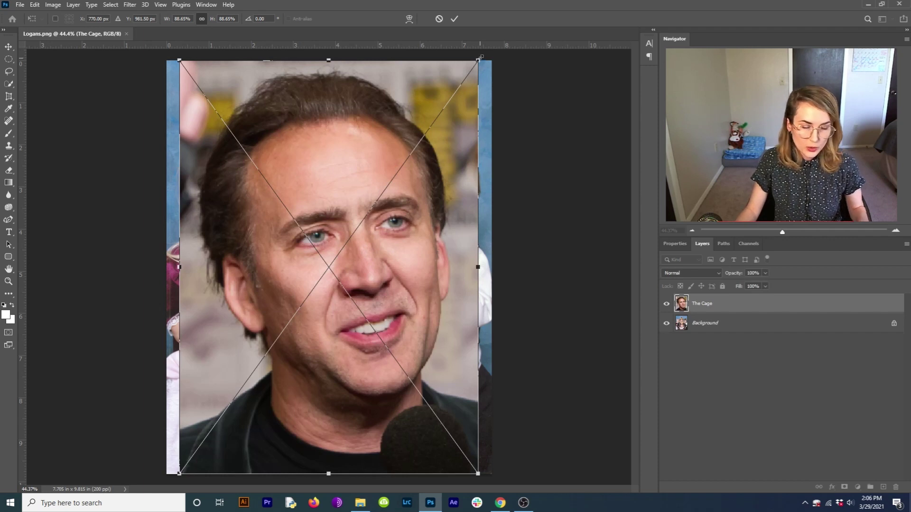
Scale the placed portrait to about 31%, position it over the mother's face and lower the layer's opacity
left_click_drag(479, 57, 381, 195)
left_click_drag(356, 231, 350, 181)
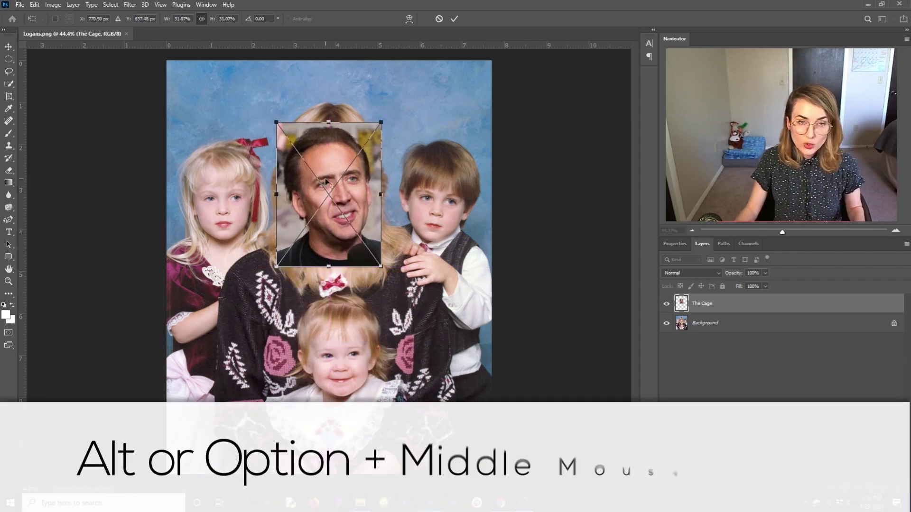
scroll(349, 136, "up", 2)
scroll(348, 136, "up", 7)
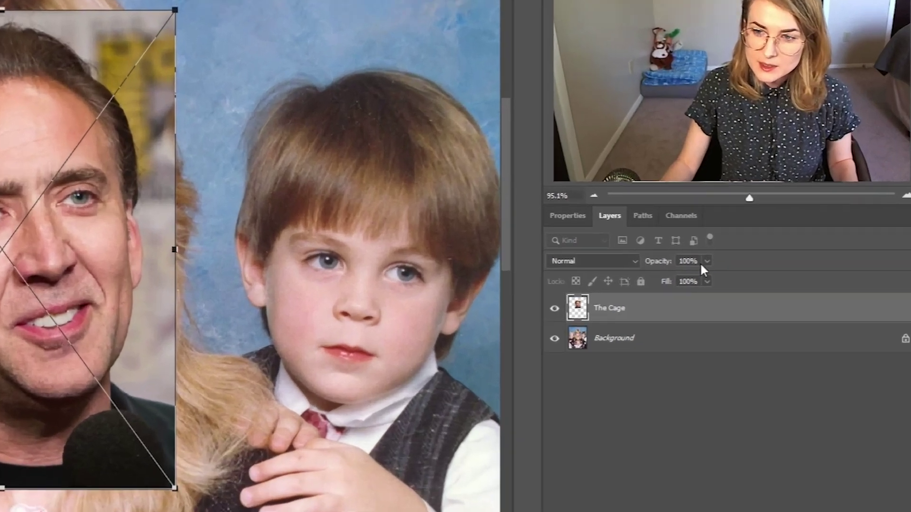
left_click(765, 273)
left_click_drag(767, 283, 751, 283)
Move, rotate clockwise and resize the semi-transparent portrait so its eyes, nose and mouth line up with the mother's
left_click_drag(539, 267, 546, 269)
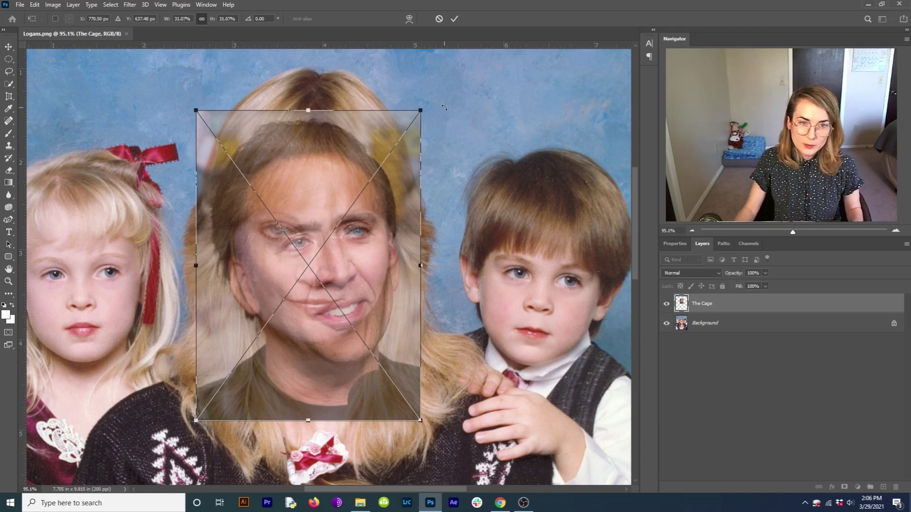
left_click_drag(444, 107, 484, 159)
left_click_drag(397, 238, 381, 215)
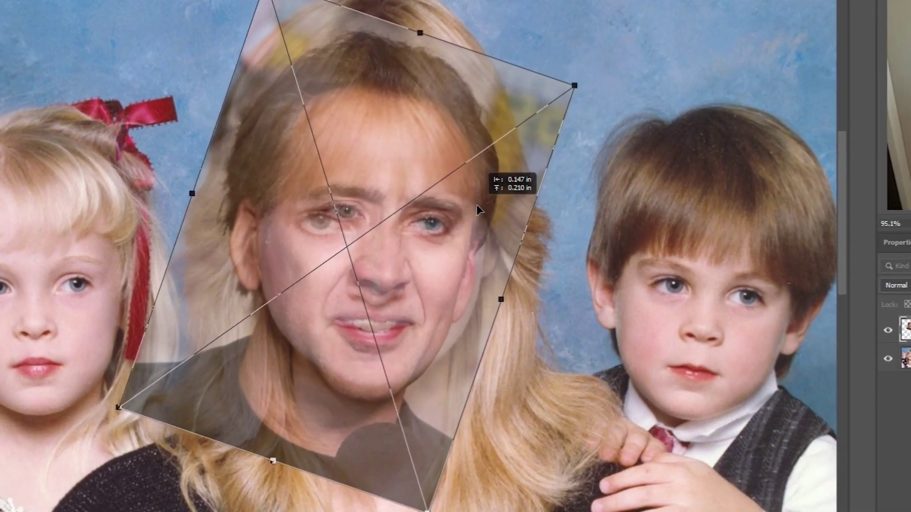
left_click_drag(476, 204, 478, 200)
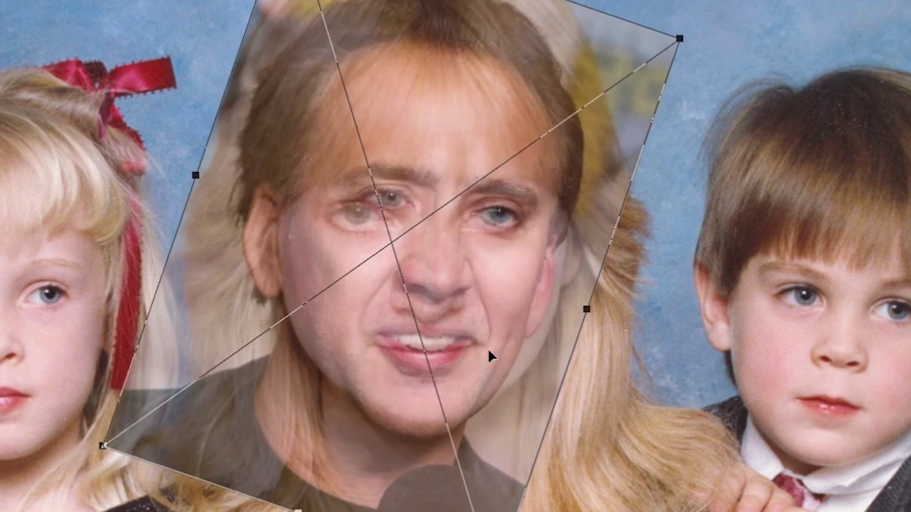
left_click_drag(450, 274, 450, 276)
mouse_move(538, 288)
left_mouse_down()
mouse_move(553, 308)
mouse_move(554, 274)
mouse_move(547, 282)
left_mouse_up()
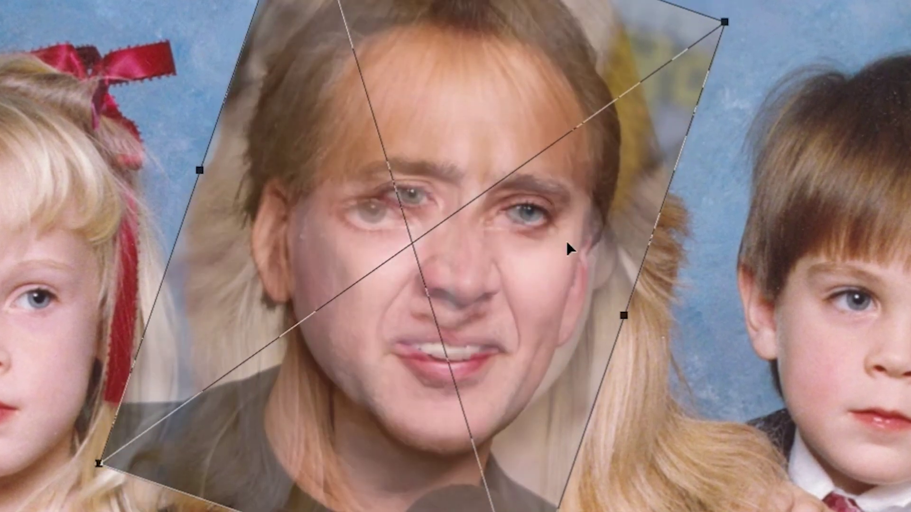
left_click_drag(757, 14, 741, 4)
left_click_drag(627, 127, 622, 129)
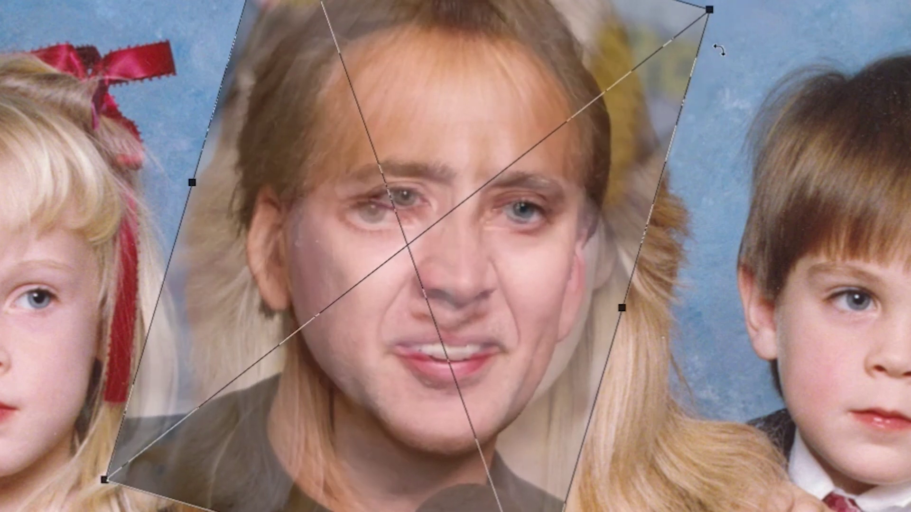
left_click_drag(727, 30, 703, 0)
left_click_drag(646, 64, 641, 61)
left_click_drag(735, 1, 728, 0)
Restore The Cage layer's opacity to 100% and finish its transform
left_click(693, 293)
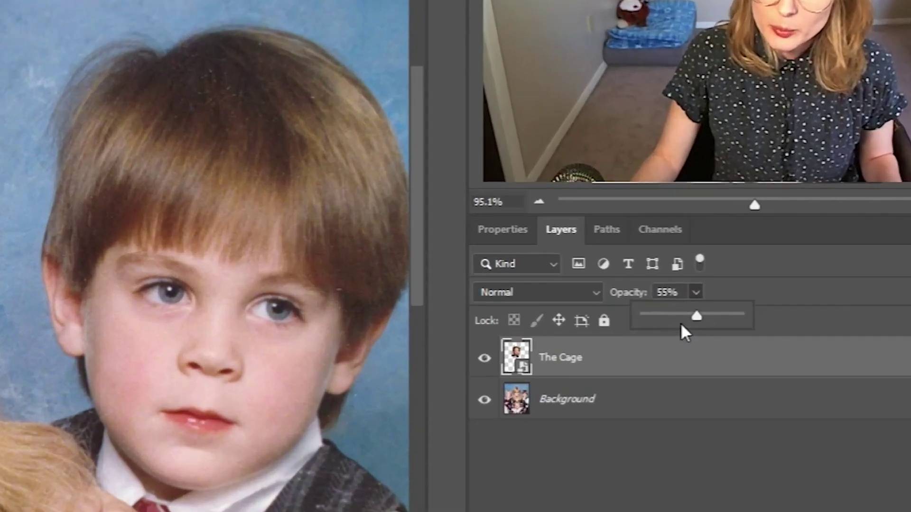
left_click_drag(694, 319, 737, 326)
left_click(711, 308)
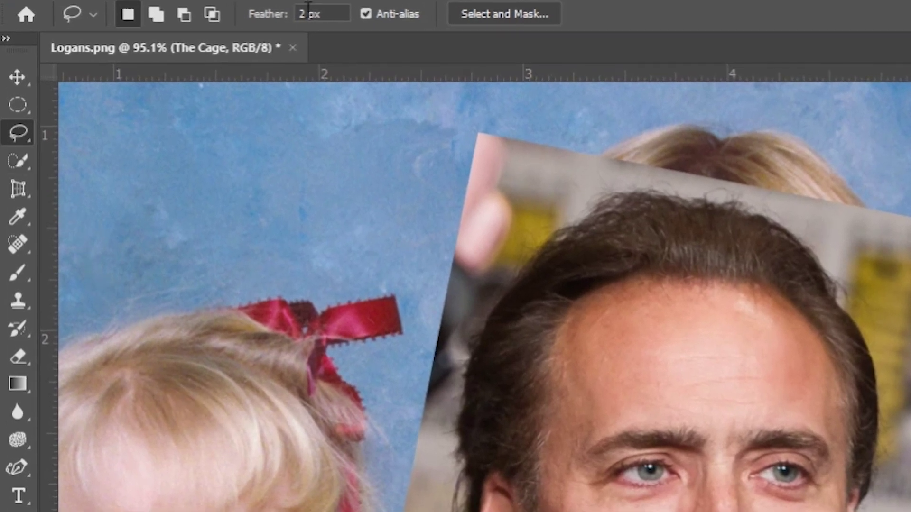
Lasso the portrait's face from eyebrows to chin with a 0 px feather and add a layer mask from the selection
type("0")
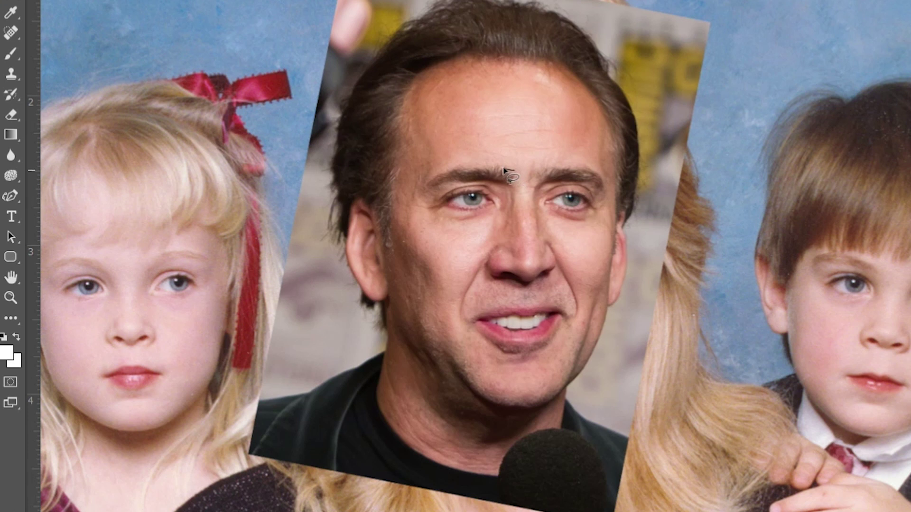
mouse_move(706, 432)
left_mouse_down()
mouse_move(622, 431)
mouse_move(585, 449)
left_mouse_up()
mouse_move(419, 179)
left_mouse_down()
mouse_move(405, 201)
mouse_move(407, 243)
mouse_move(448, 346)
mouse_move(496, 389)
mouse_move(548, 392)
mouse_move(576, 370)
mouse_move(593, 327)
mouse_move(626, 216)
mouse_move(630, 151)
mouse_move(581, 125)
mouse_move(500, 142)
left_mouse_up()
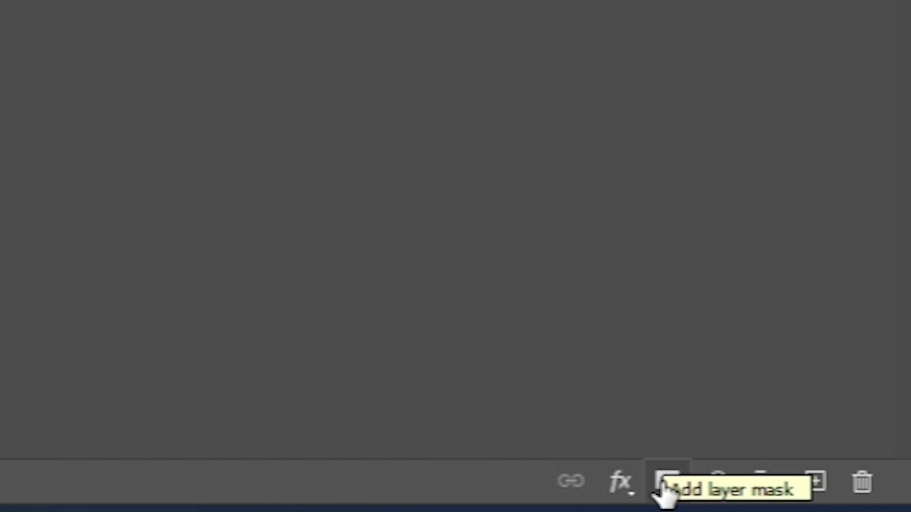
left_click(667, 490)
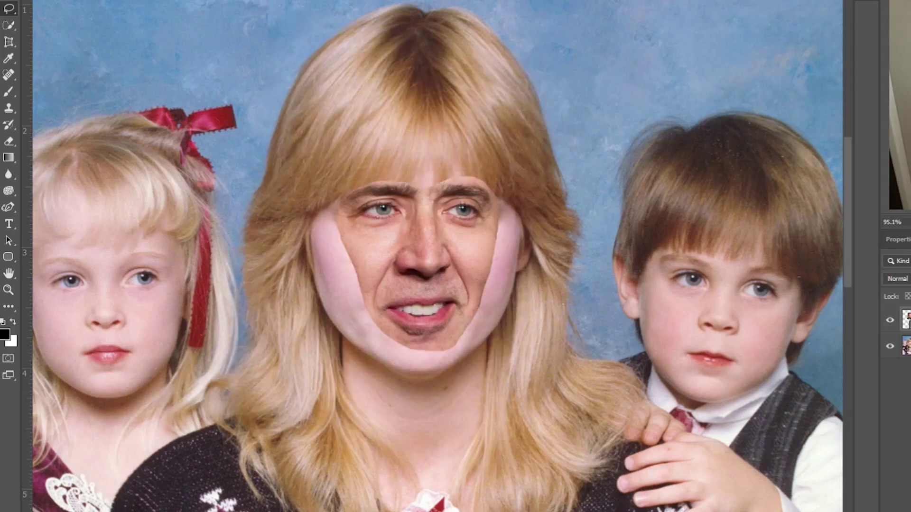
Rotate the masked face on the mother clockwise by about 1.5°
key("ctrl+t")
left_click_drag(593, 4, 597, 15)
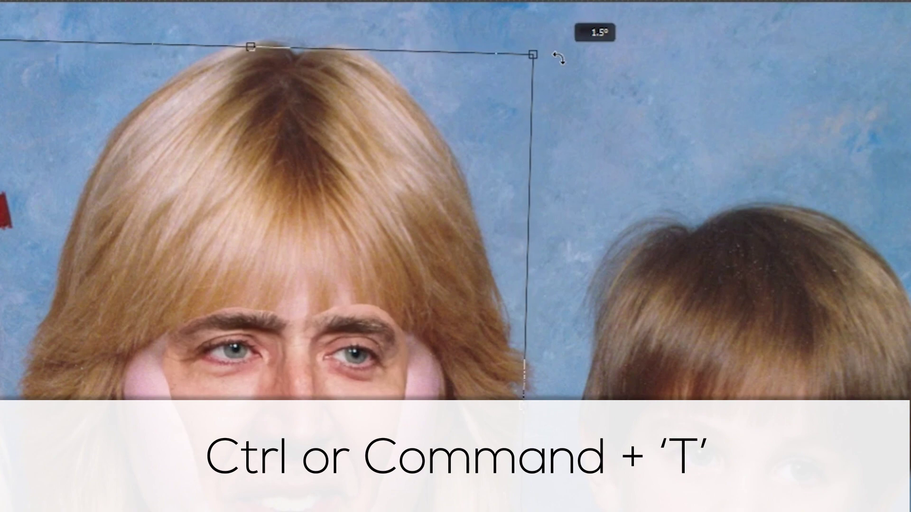
key("Return")
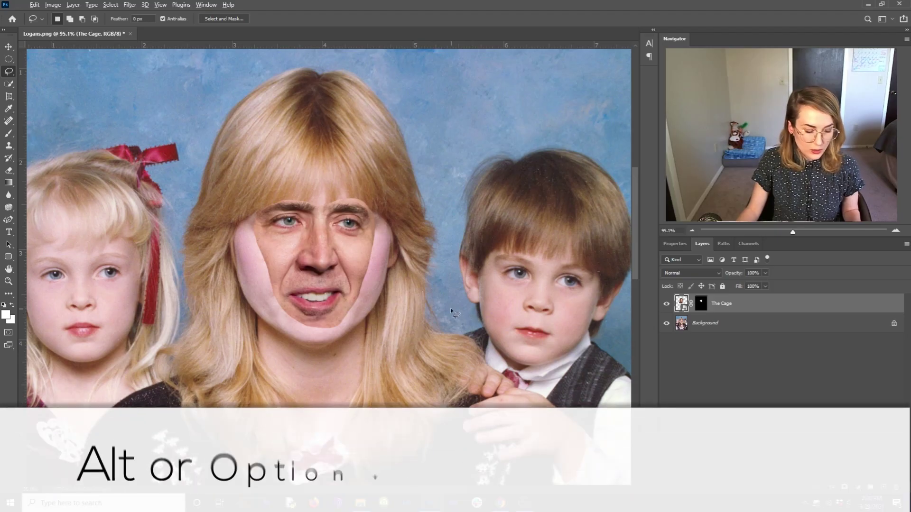
Rename the masked face layer Mommy Cage, and duplicate it as a layer named Sister Cage
scroll(451, 310, "down", 3)
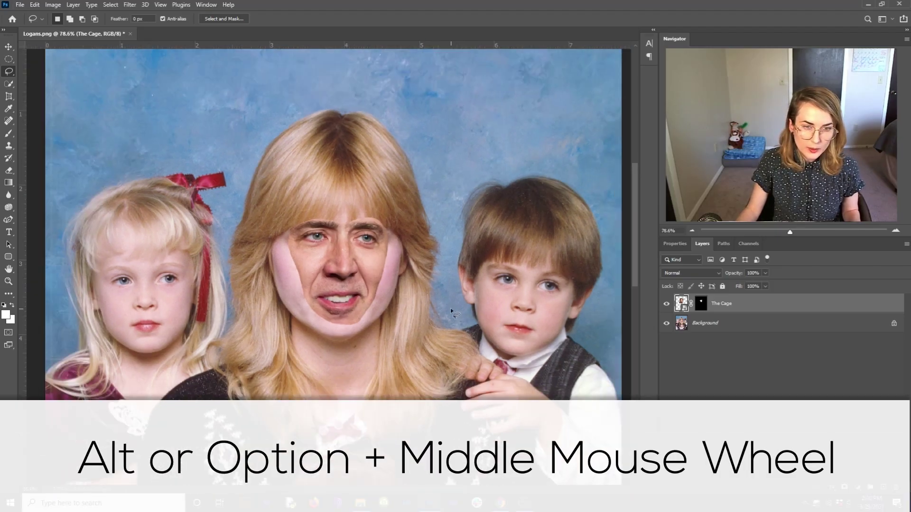
scroll(451, 311, "down", 1)
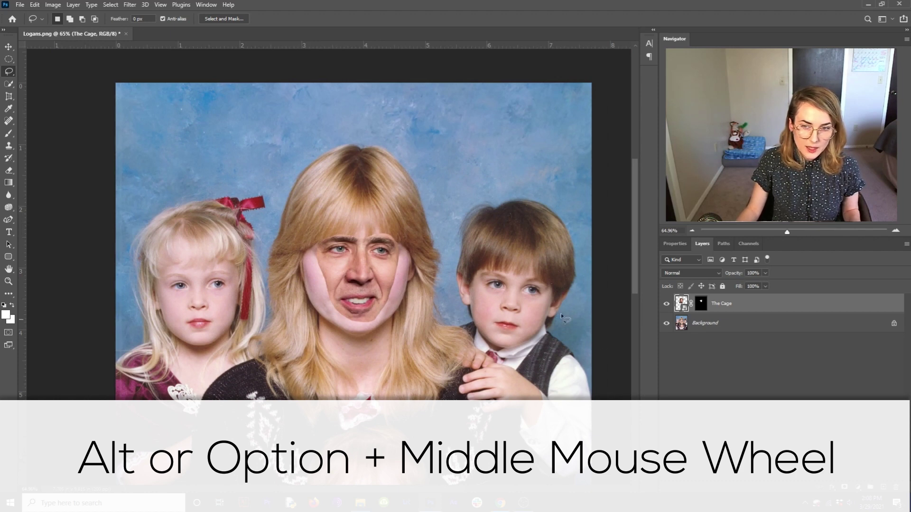
double_click(721, 304)
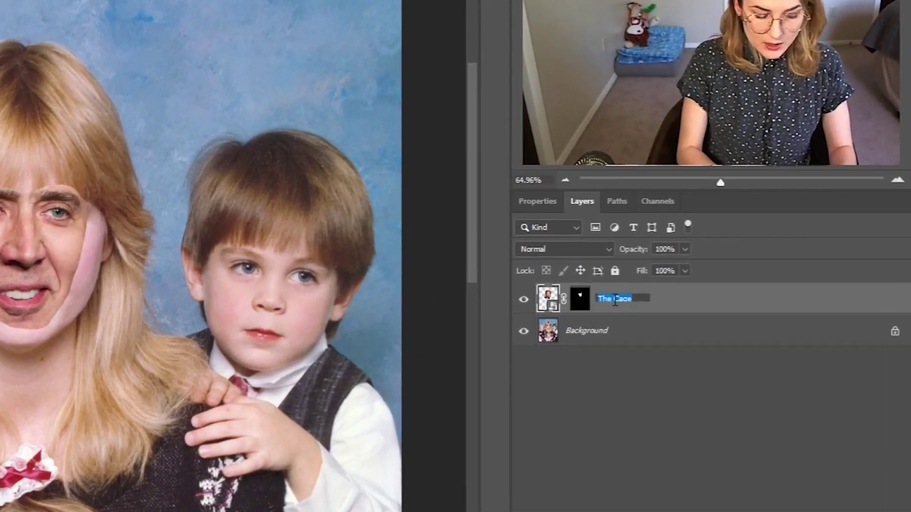
type("Mommy Cage")
key("Return")
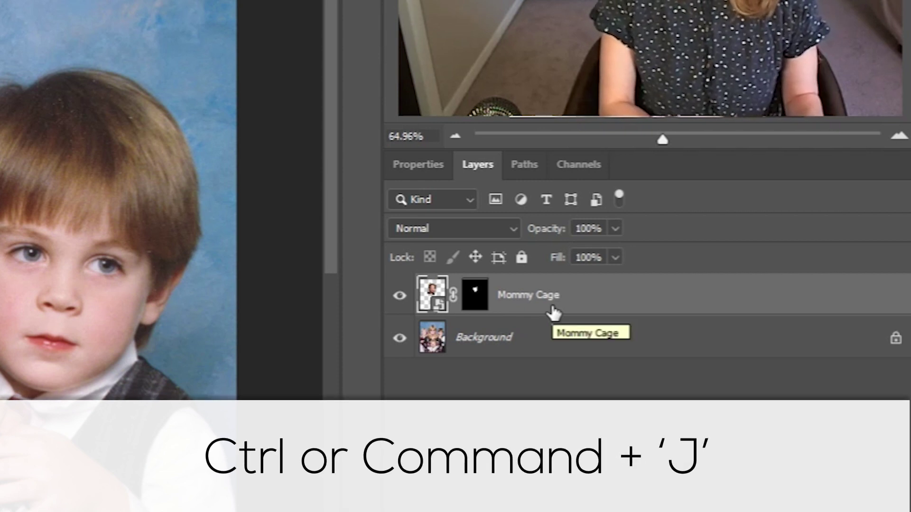
key("ctrl+j")
double_click(549, 310)
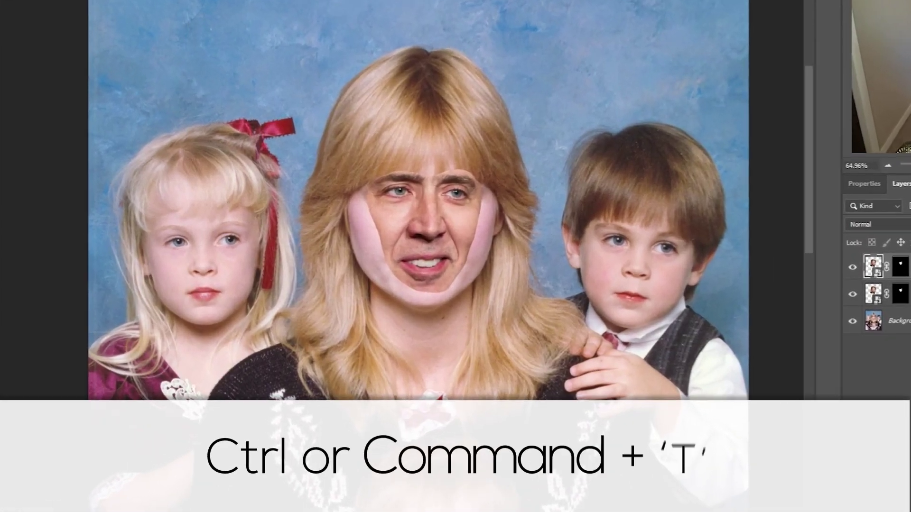
Move the Sister Cage face onto the girl, scaling it to about 2.4 in wide and rotating it slightly counterclockwise
key("ctrl+t")
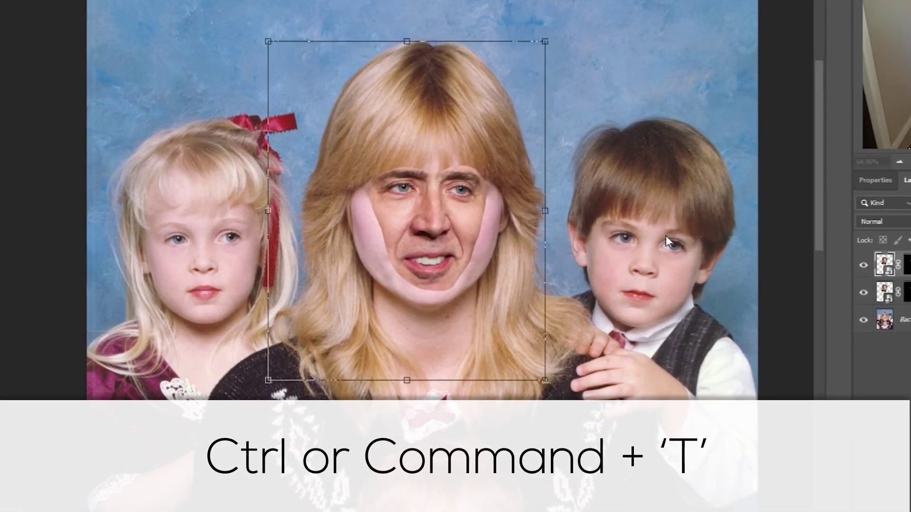
left_click_drag(457, 215, 274, 231)
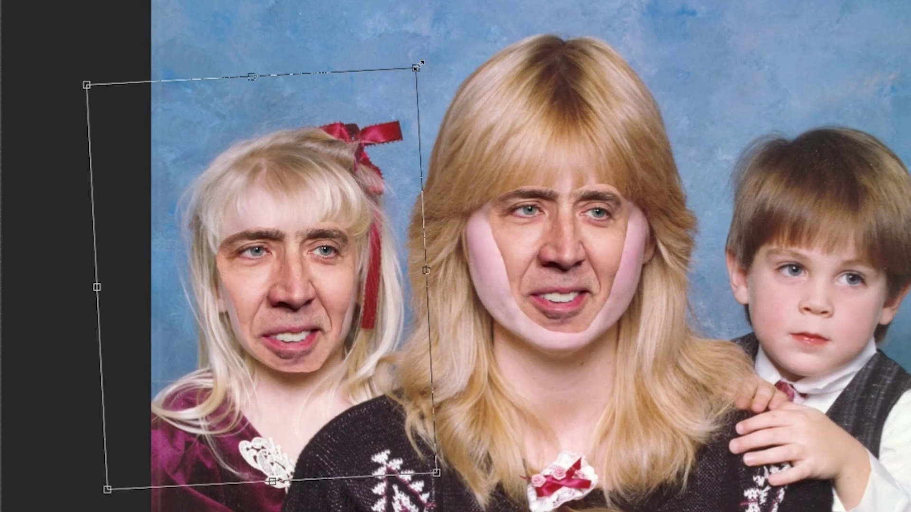
left_click_drag(312, 70, 298, 84)
left_click_drag(425, 73, 405, 99)
left_click_drag(358, 251, 366, 258)
left_click_drag(461, 78, 455, 81)
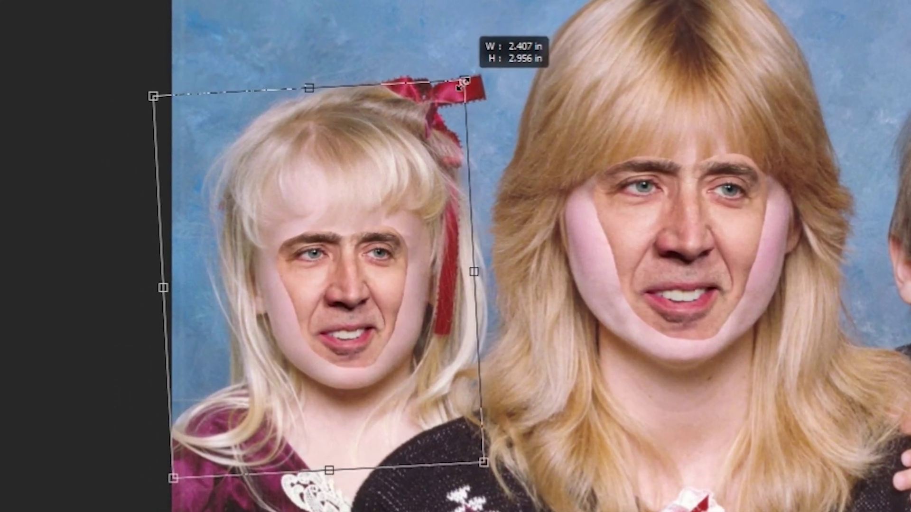
left_click_drag(439, 240, 442, 235)
Set the Sister Cage layer's opacity to 74% and fine-tune the face's alignment with the girl's features
left_click(767, 274)
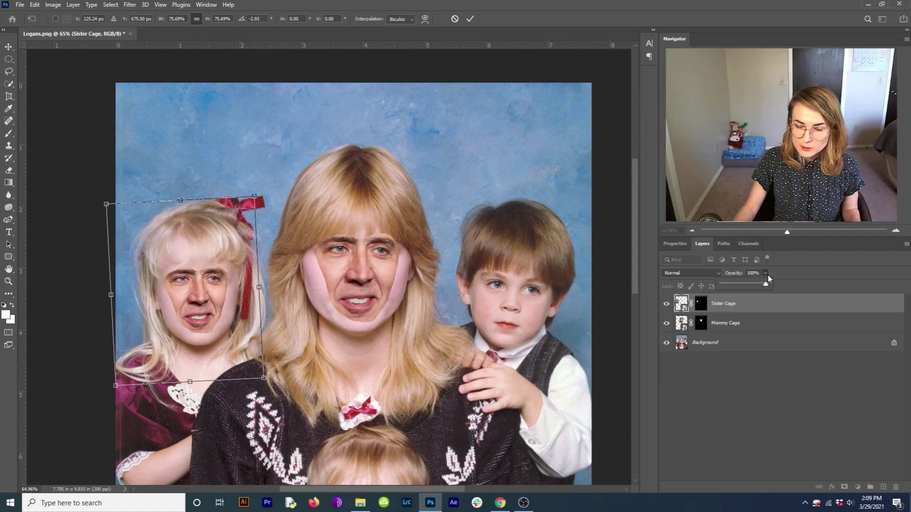
left_click_drag(767, 280, 700, 247)
scroll(209, 256, "up", 9)
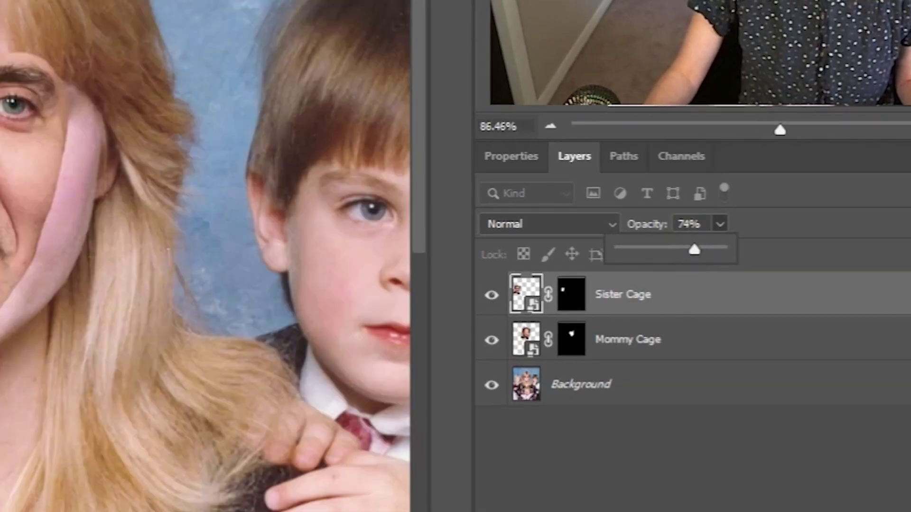
left_click_drag(446, 233, 451, 252)
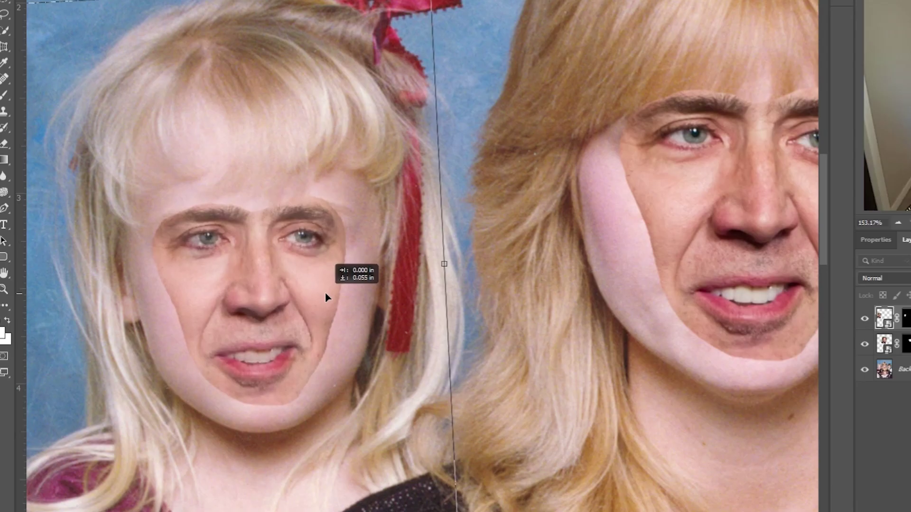
mouse_move(449, 250)
left_mouse_down()
mouse_move(470, 266)
mouse_move(420, 286)
mouse_move(441, 251)
mouse_move(457, 261)
left_mouse_up()
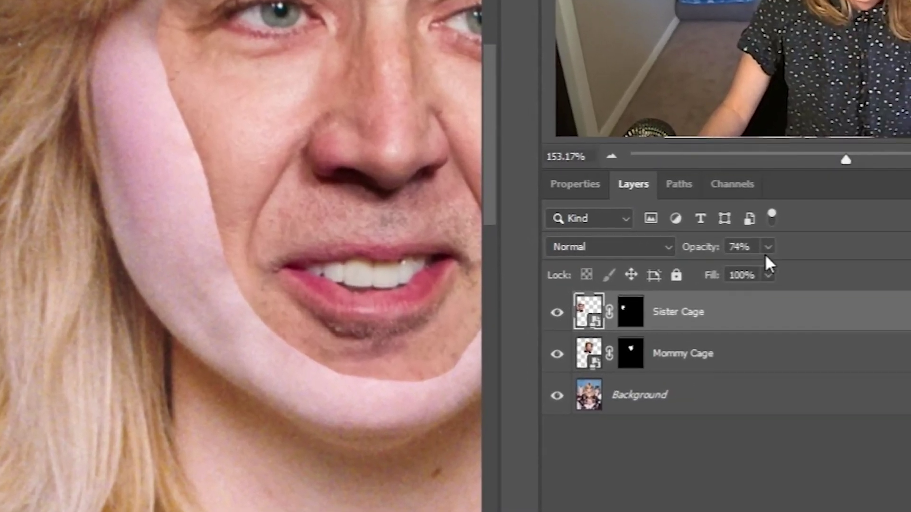
Set the Sister Cage layer's opacity back to 100%
left_click(760, 246)
left_click_drag(756, 269, 788, 271)
left_click(725, 324)
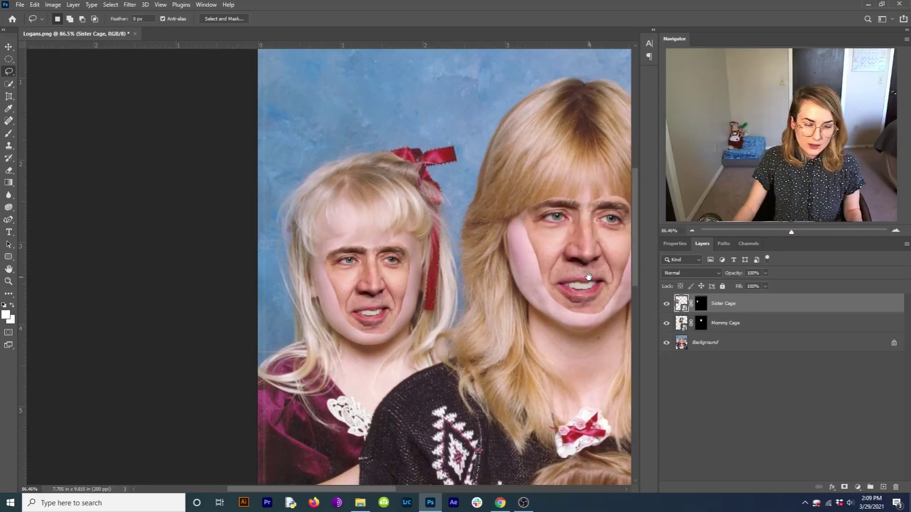
Duplicate the Sister Cage layer and rename the copy Brother Cage
left_click_drag(588, 276, 404, 279)
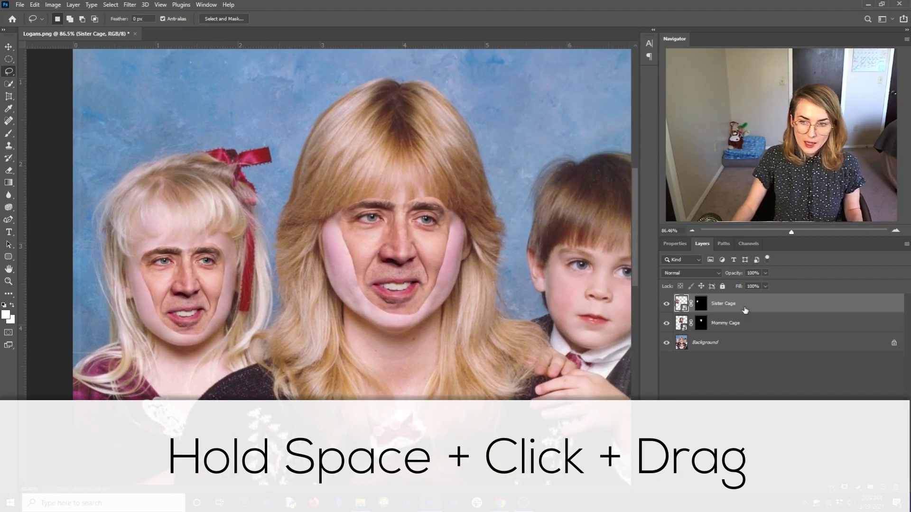
key("ctrl+j")
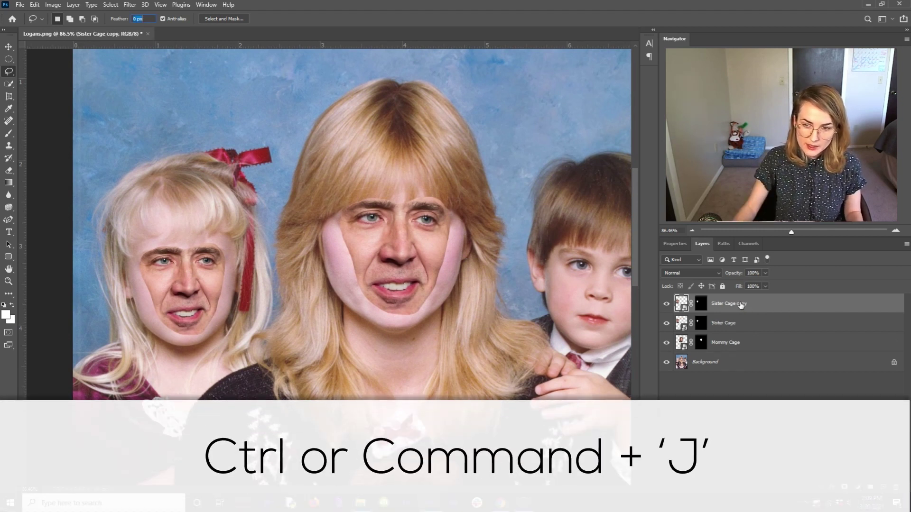
type("Broth")
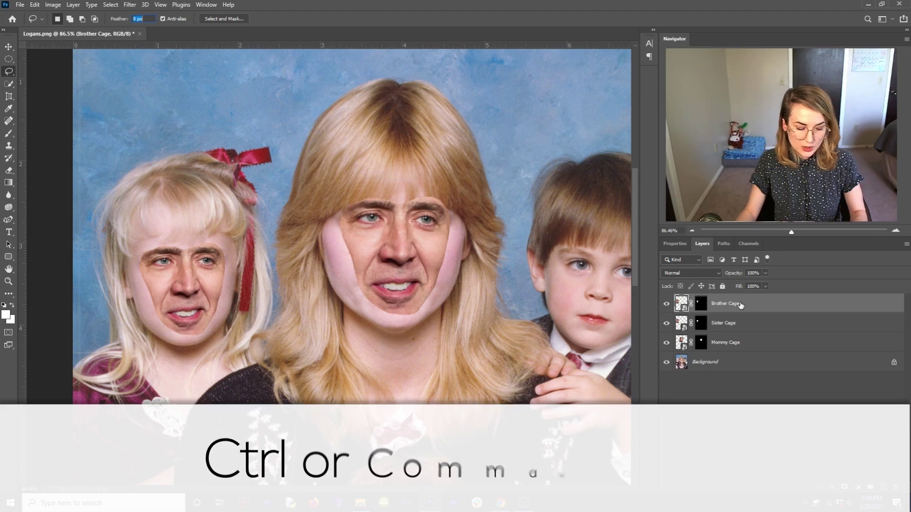
Position the Brother Cage face over the boy's face, rotated about 14° clockwise, with the layer's opacity lowered to 79%
key("ctrl+t")
left_click_drag(466, 333, 400, 320)
left_click_drag(129, 263, 541, 265)
left_click_drag(407, 267, 410, 240)
left_click_drag(543, 284, 549, 280)
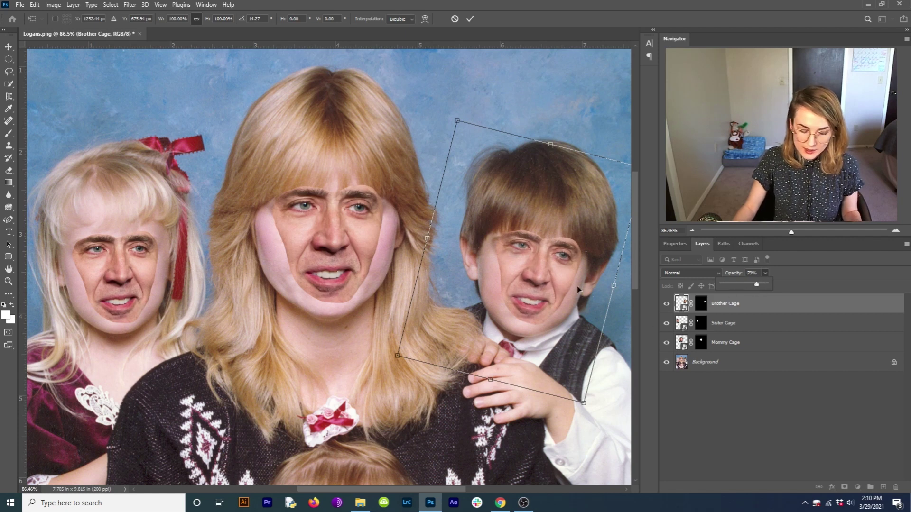
Fine-tune the Brother Cage face's alignment with the boy's features and set the layer's opacity back to 100%
scroll(568, 305, "up", 3)
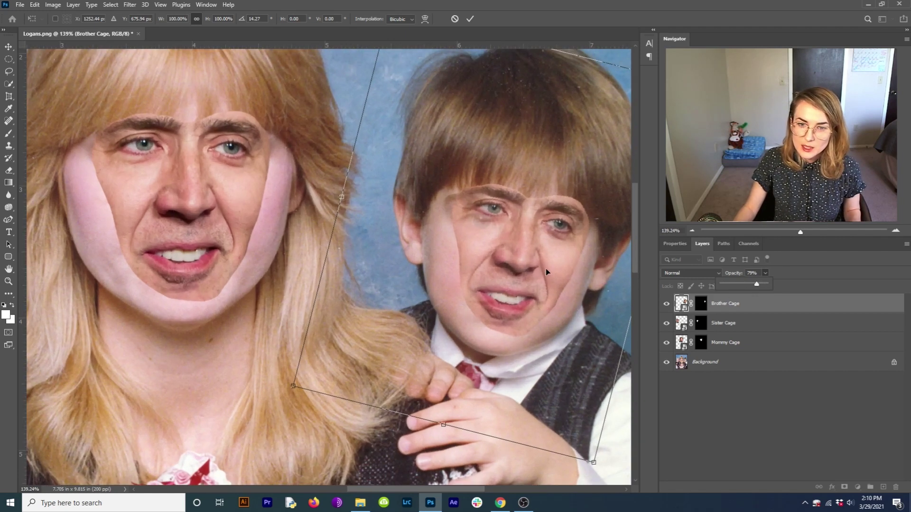
left_click_drag(544, 267, 540, 266)
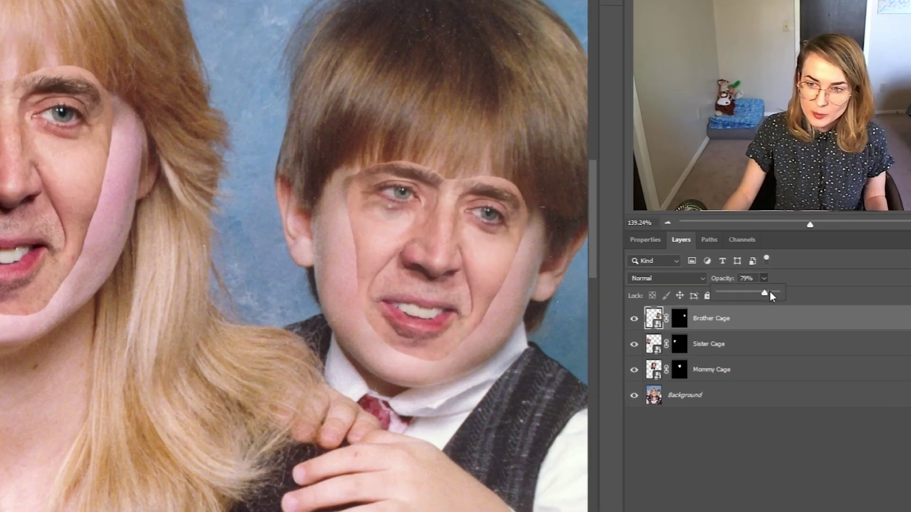
left_click_drag(767, 284, 789, 285)
Duplicate the Brother Cage layer and rename the copy with the baby's first name followed by Cage
left_click_drag(408, 387, 423, 297)
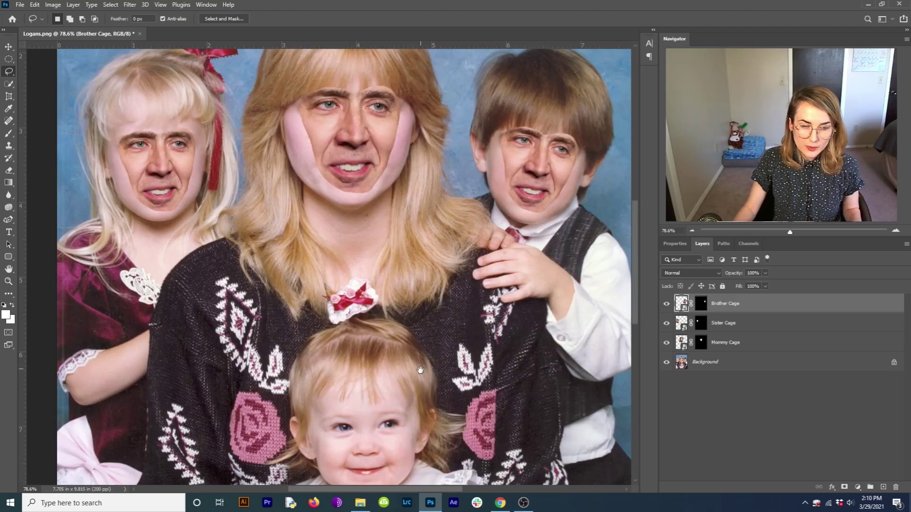
left_click_drag(421, 364, 416, 281)
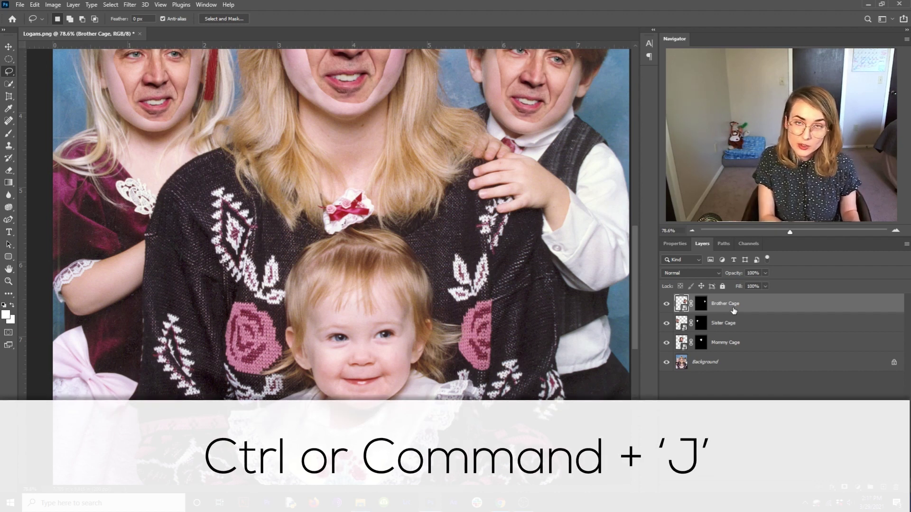
key("ctrl+j")
double_click(731, 304)
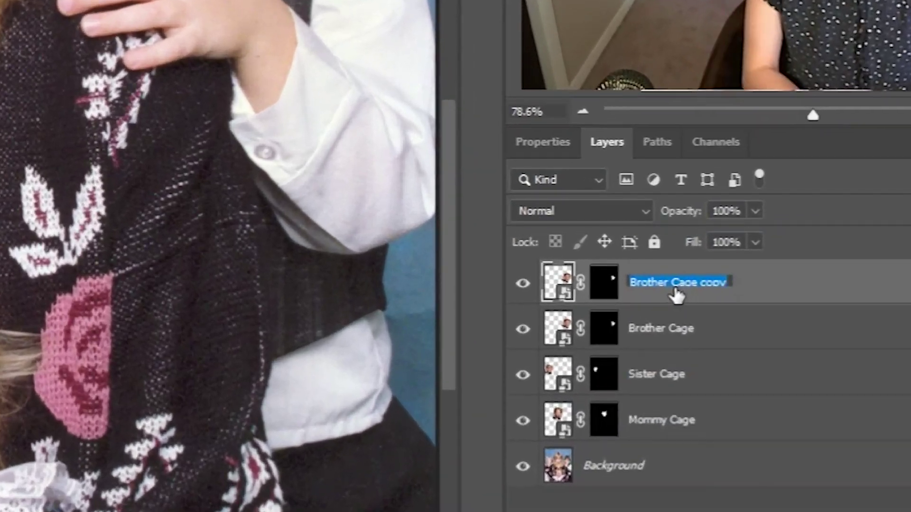
type("Megan Cage")
key("Return")
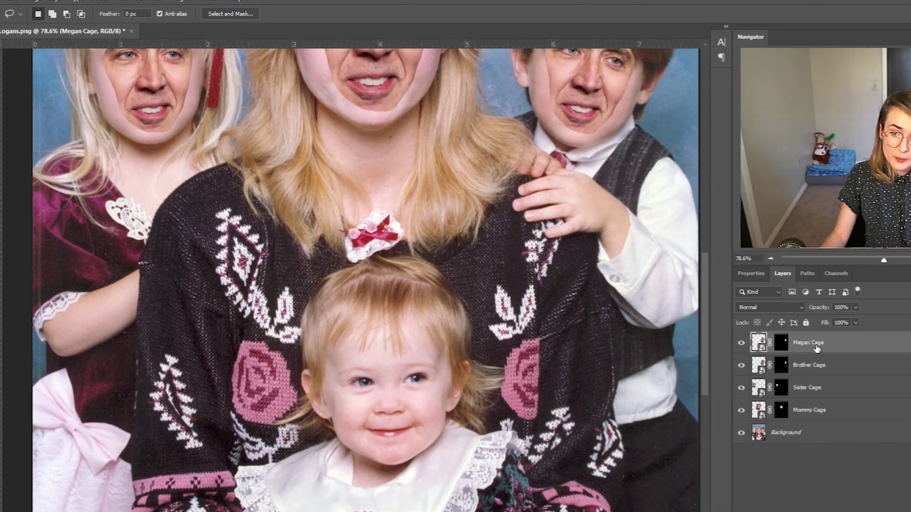
Position the copied face over the baby's face, rotated about 14° counterclockwise, with the layer's opacity lowered to 83%
key("ctrl+t")
left_click_drag(608, 123, 411, 443)
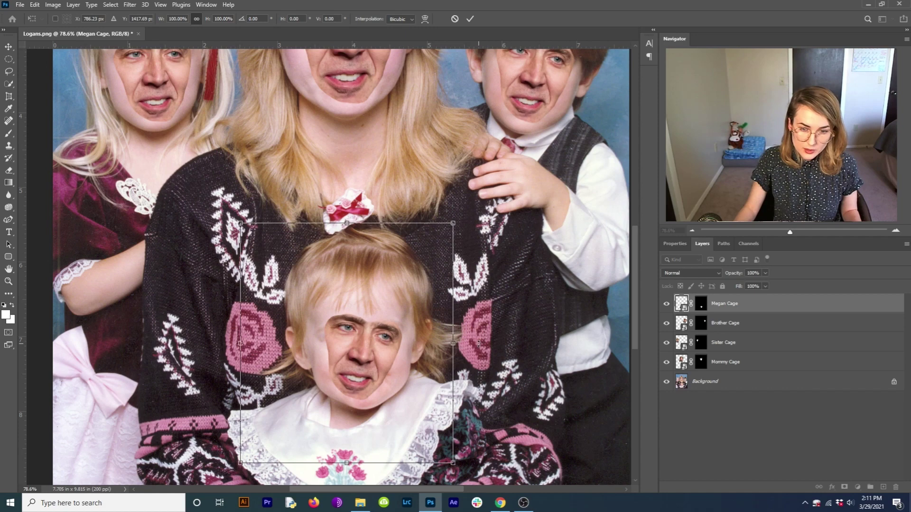
left_click_drag(466, 345, 463, 317)
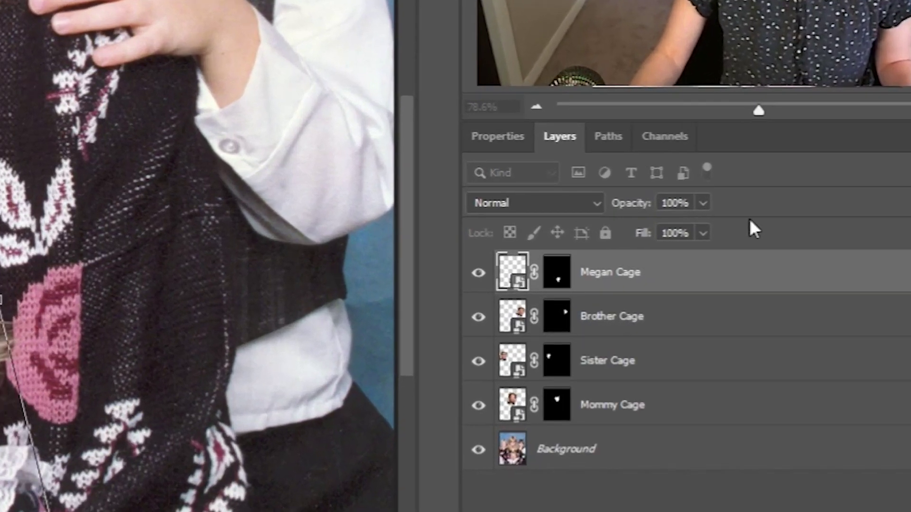
left_click(765, 275)
left_click_drag(765, 284, 761, 285)
left_click_drag(692, 231, 687, 231)
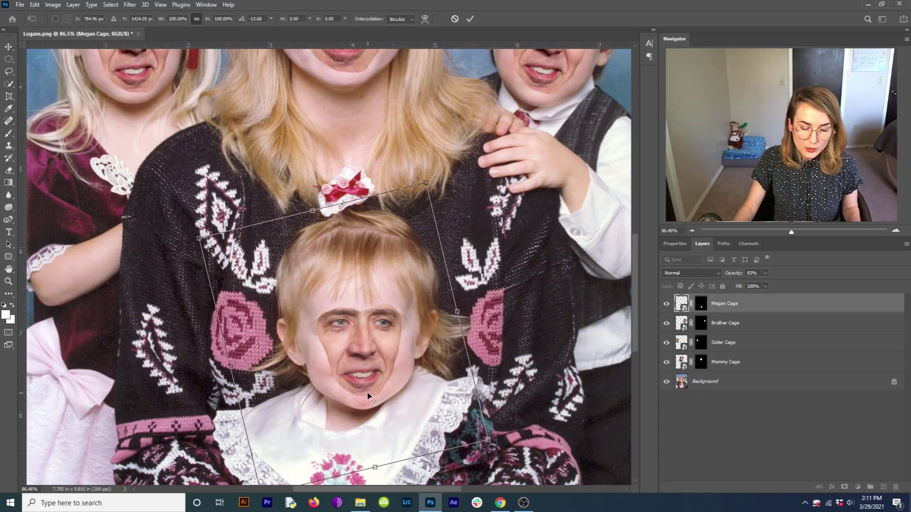
Enlarge the baby's Cage face to about 105% and set its layer's opacity back to 100%
scroll(367, 392, "up", 3)
left_click_drag(520, 254, 538, 251)
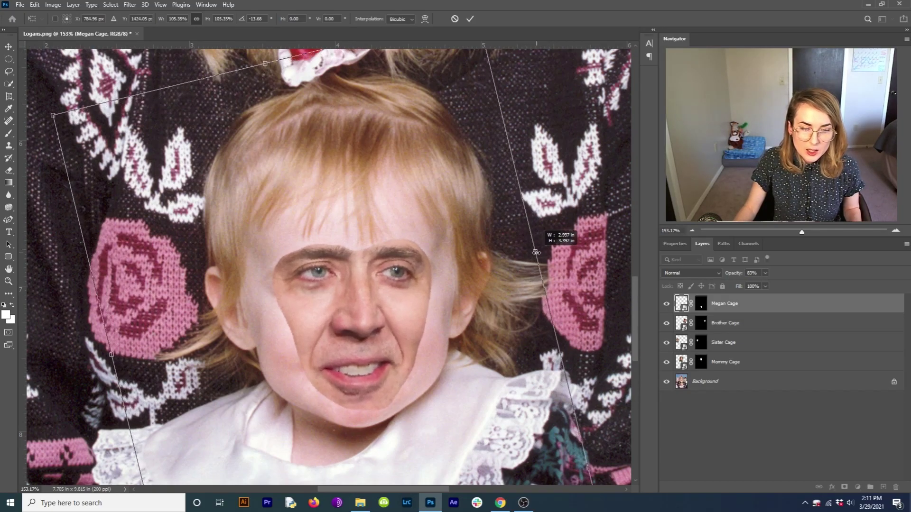
key("Return")
left_click(765, 274)
left_click_drag(765, 286, 778, 287)
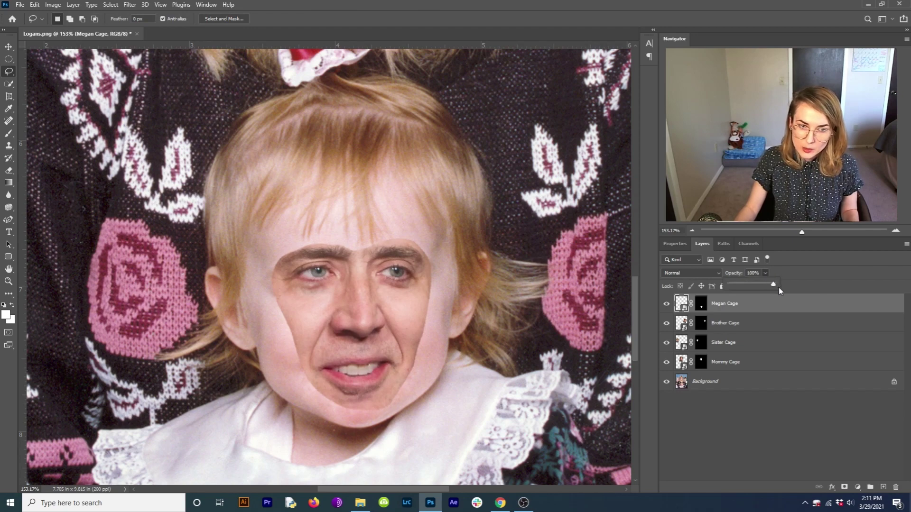
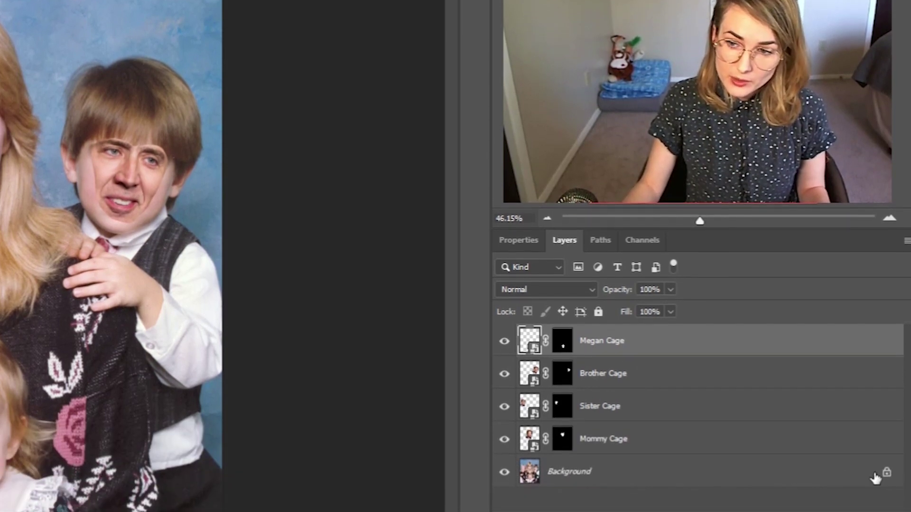
Unlock the Background layer and merge the four Cage face layers into one layer
left_click(886, 473)
left_click(603, 443)
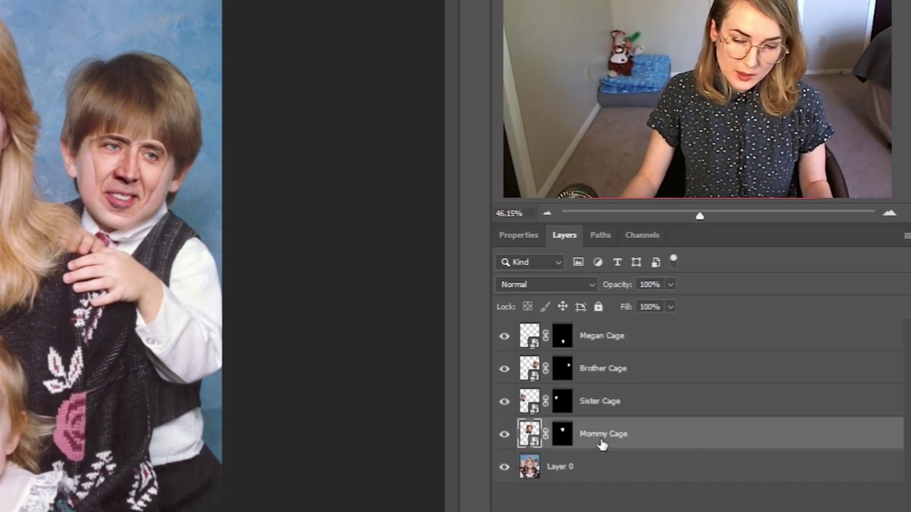
left_click(609, 350, "shift")
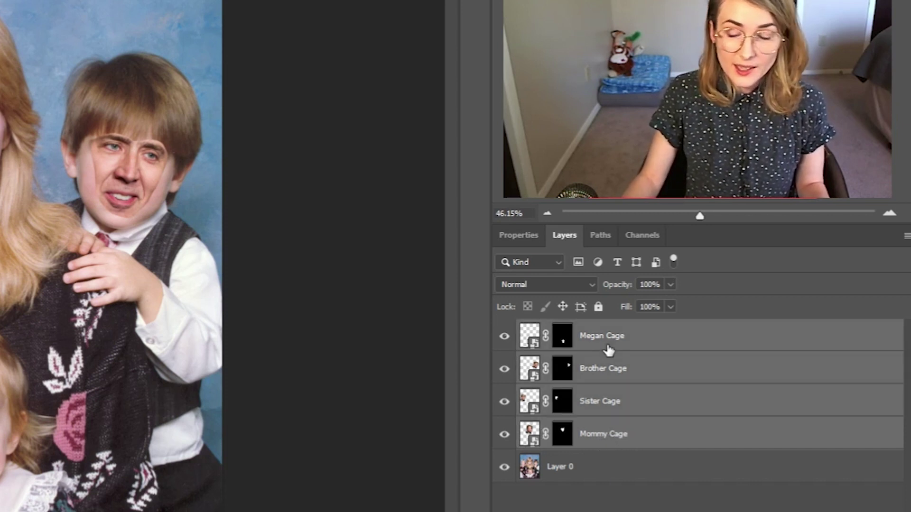
key("ctrl+e")
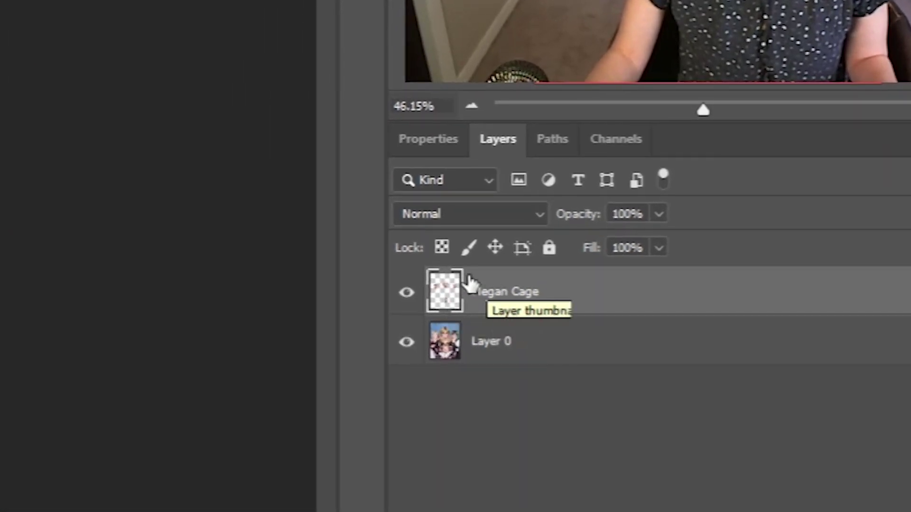
Load the merged faces' outlines as a selection and contract it by 5 pixels
left_click(446, 302, "ctrl")
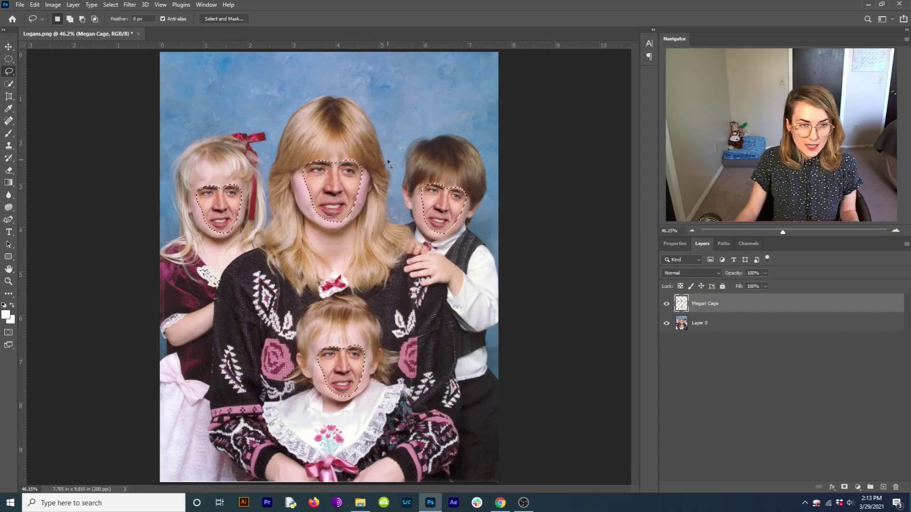
scroll(330, 169, "up", 5)
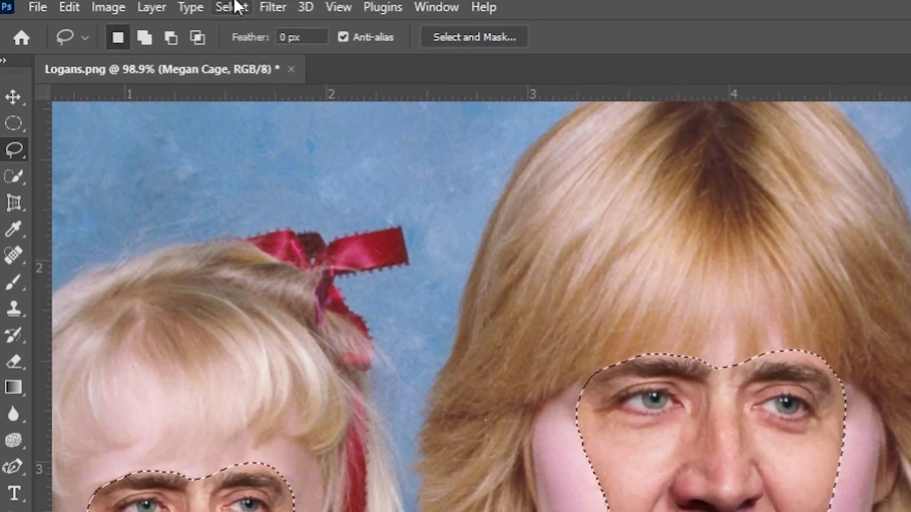
left_click(110, 4)
mouse_move(311, 314)
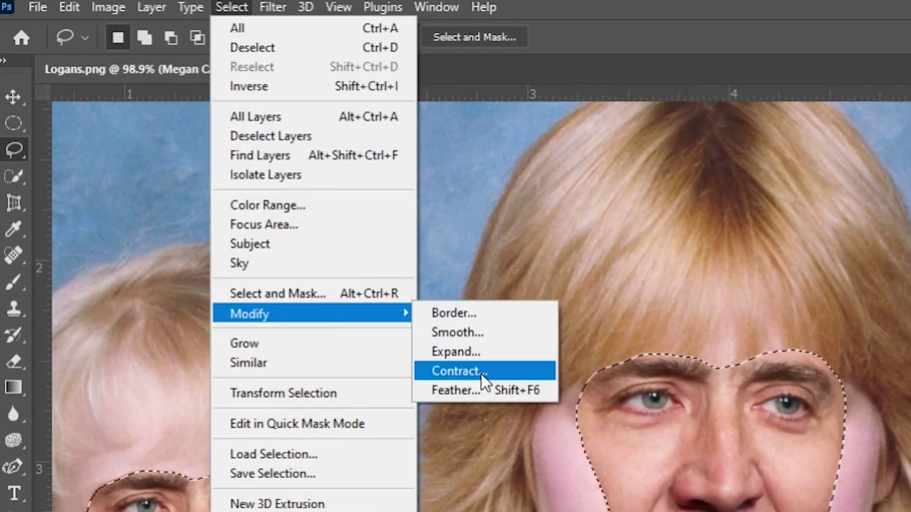
left_click(480, 374)
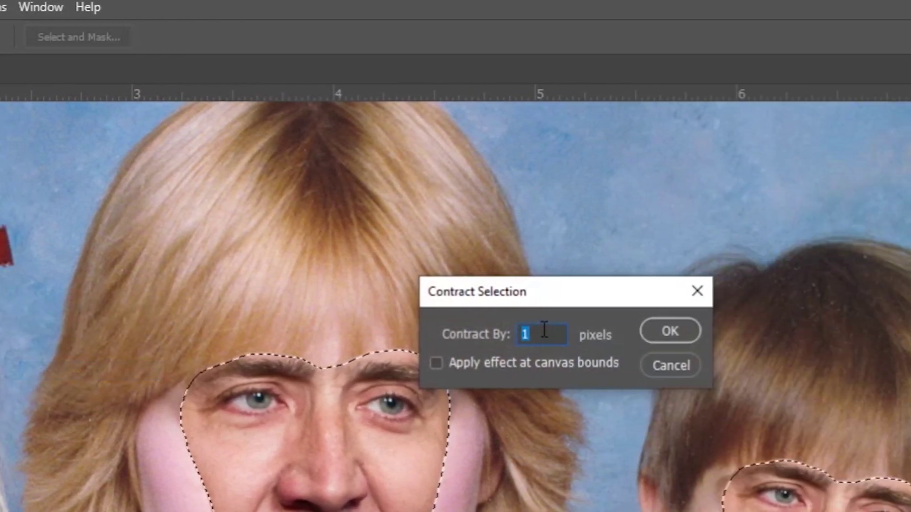
type("5")
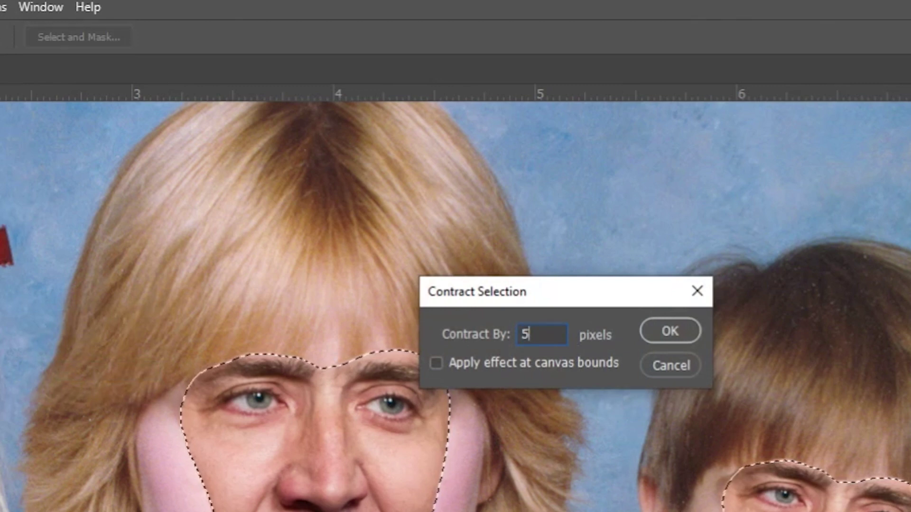
key("Return")
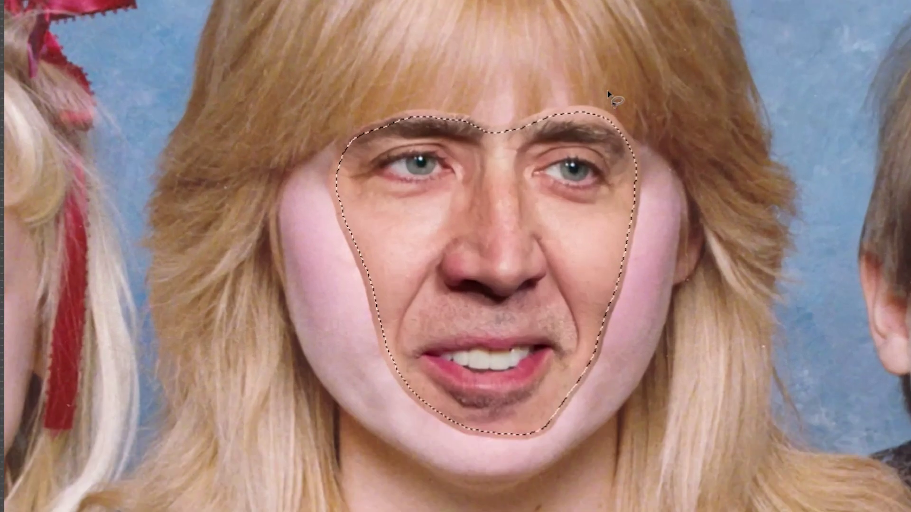
Add a mask to Layer 0 that hides the family's original faces inside the contracted selection
scroll(608, 94, "up", 3)
left_click_drag(379, 313, 415, 227)
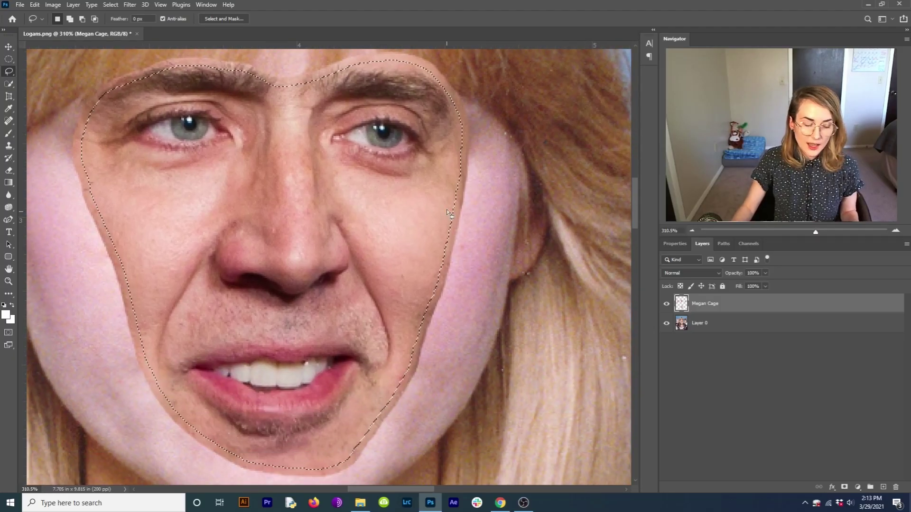
scroll(428, 217, "down", 5)
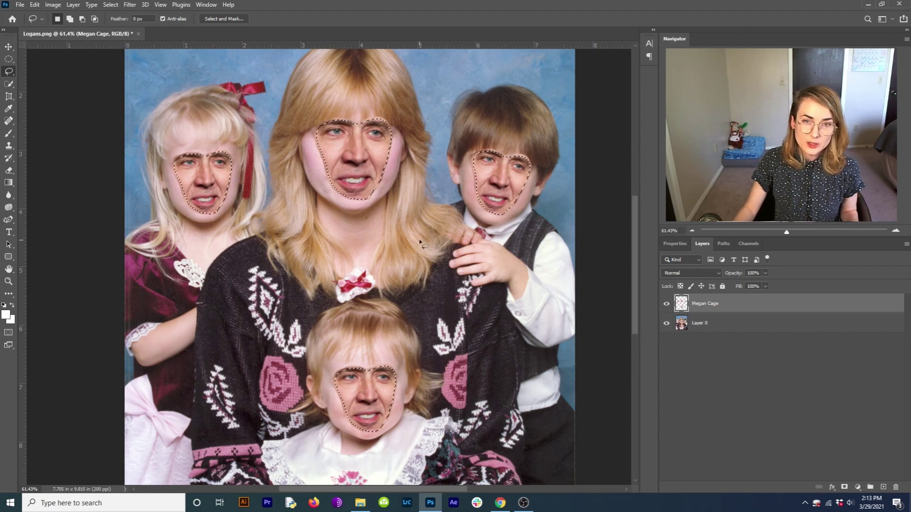
left_click_drag(498, 187, 472, 167)
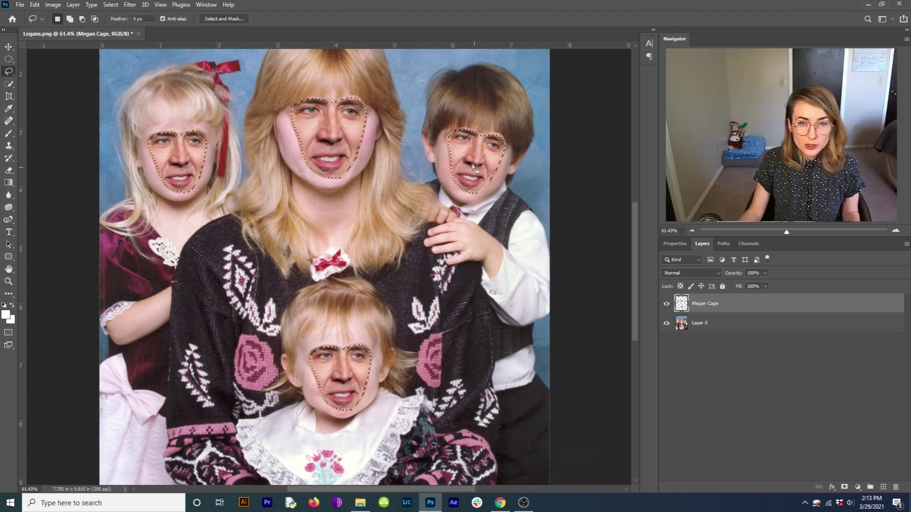
left_click(698, 328)
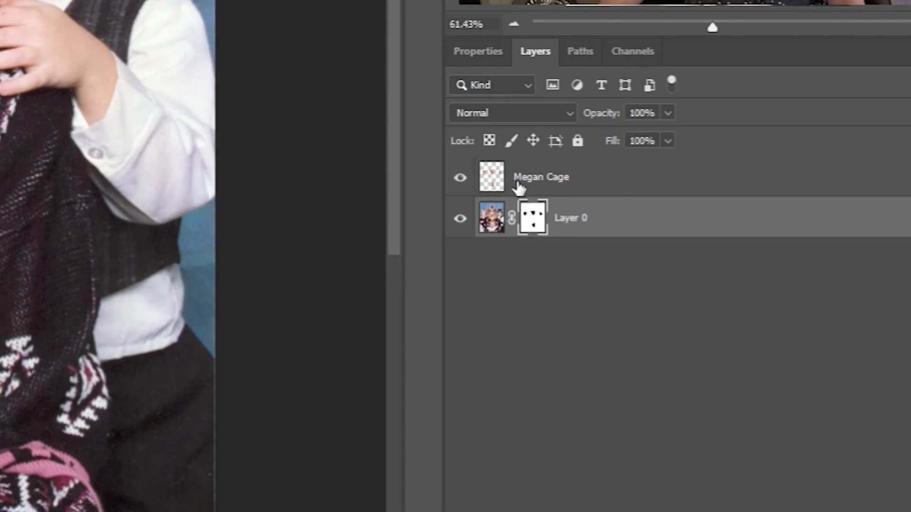
Rename the merged faces layer as The Cages and toggle its visibility to check the holes in the portrait
double_click(518, 101)
type("The Cages")
left_click(477, 228)
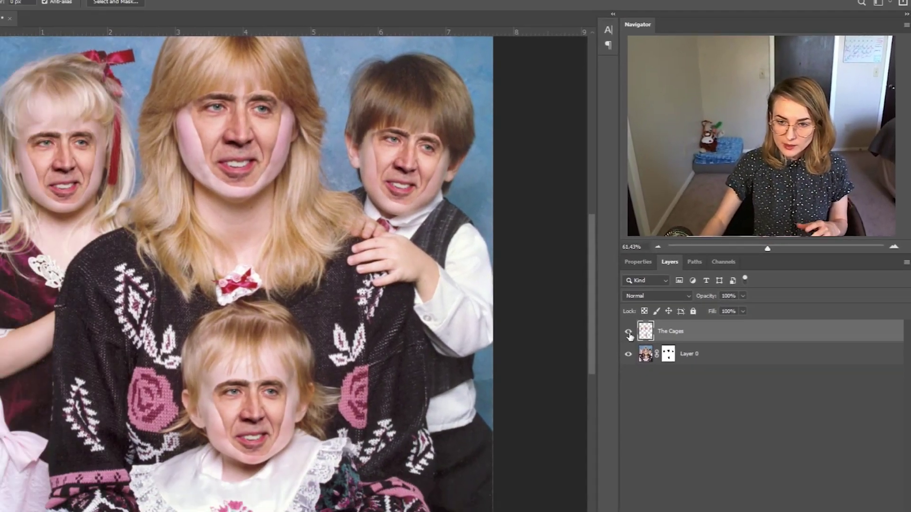
left_click(628, 332)
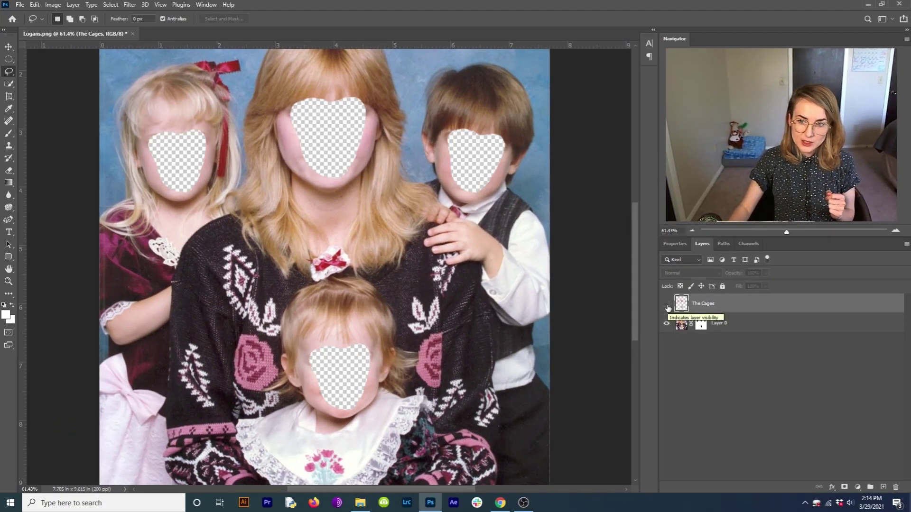
left_click(628, 331)
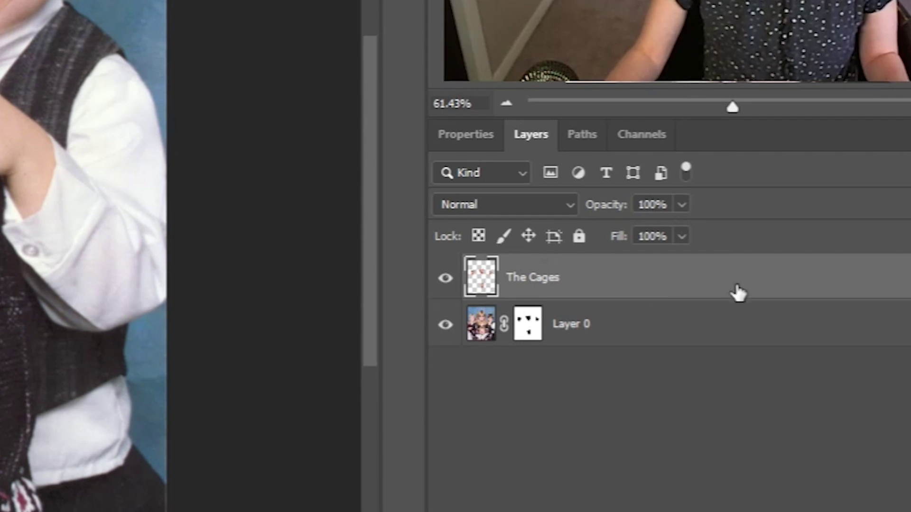
Auto-blend The Cages and Layer 0 with the Panorama method, Seamless Tones and Colors, and Content Aware Fill Transparent Areas
left_click(587, 338, "shift")
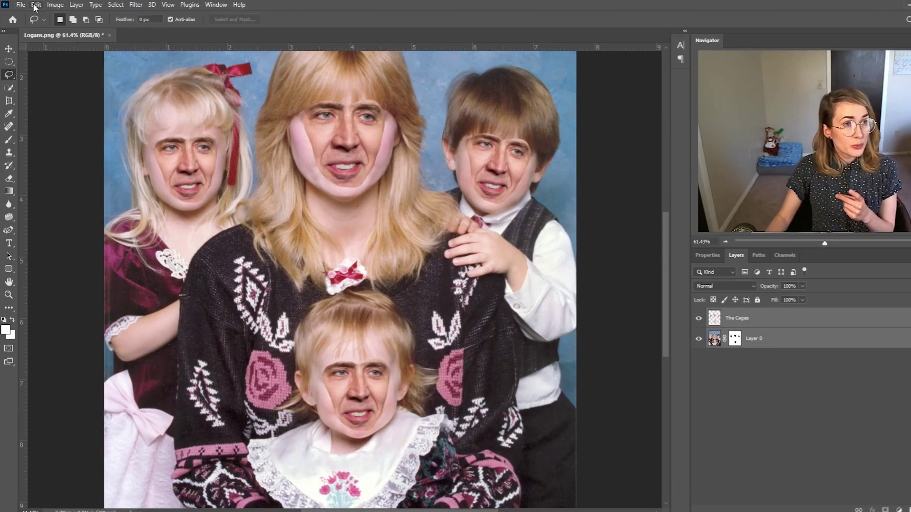
left_click(36, 4)
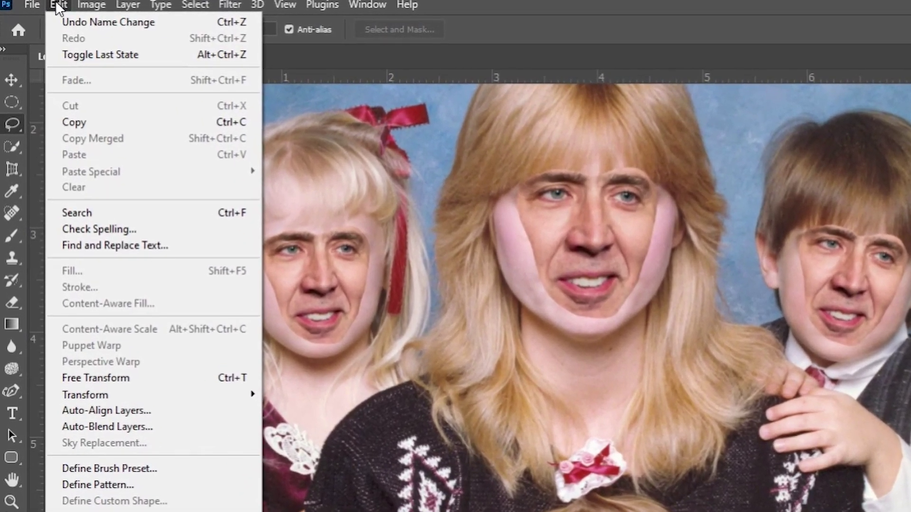
left_click(121, 426)
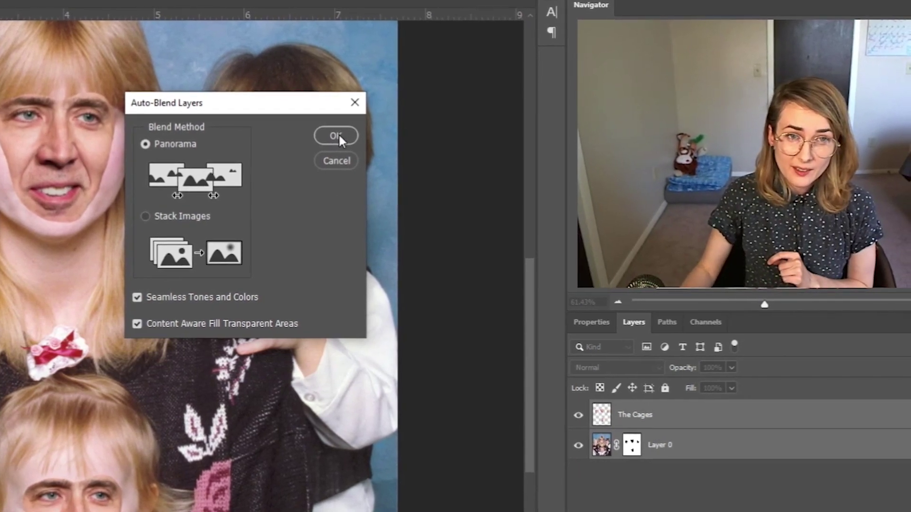
left_click(352, 139)
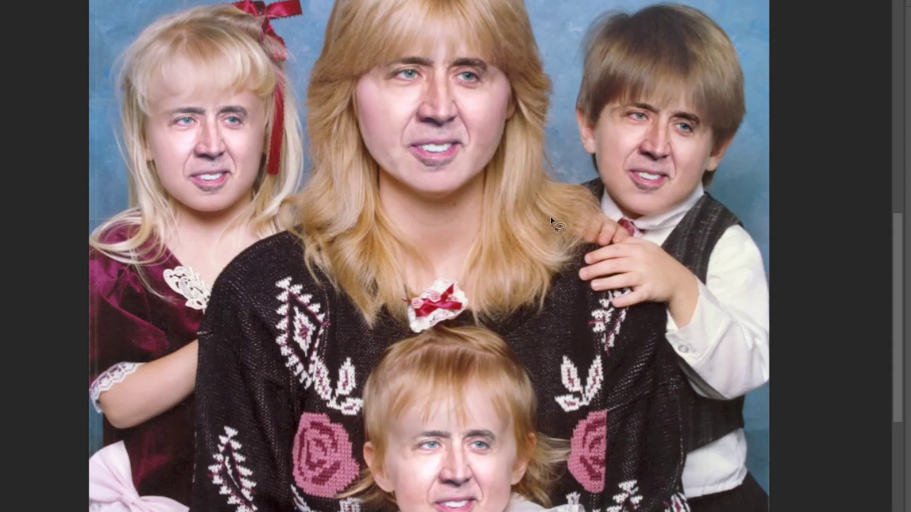
key("ctrl+0")
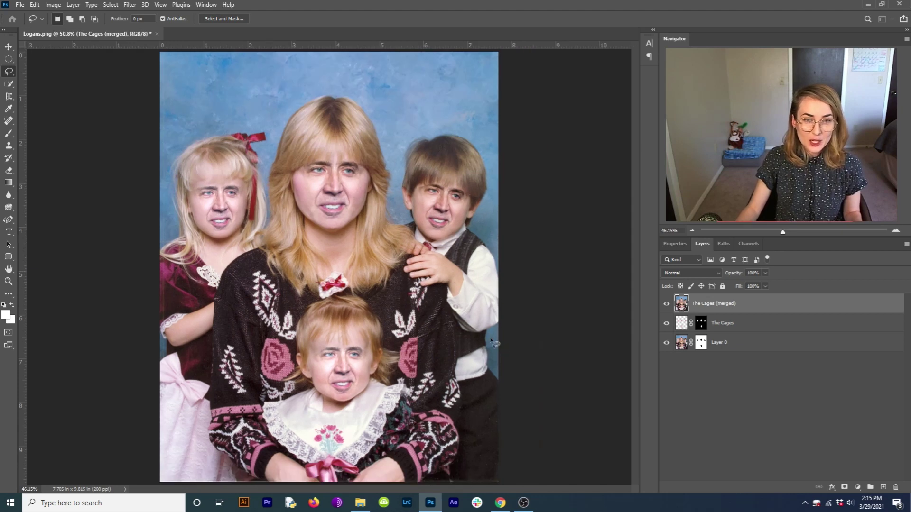
scroll(454, 317, "up", 2)
scroll(419, 314, "down", 2)
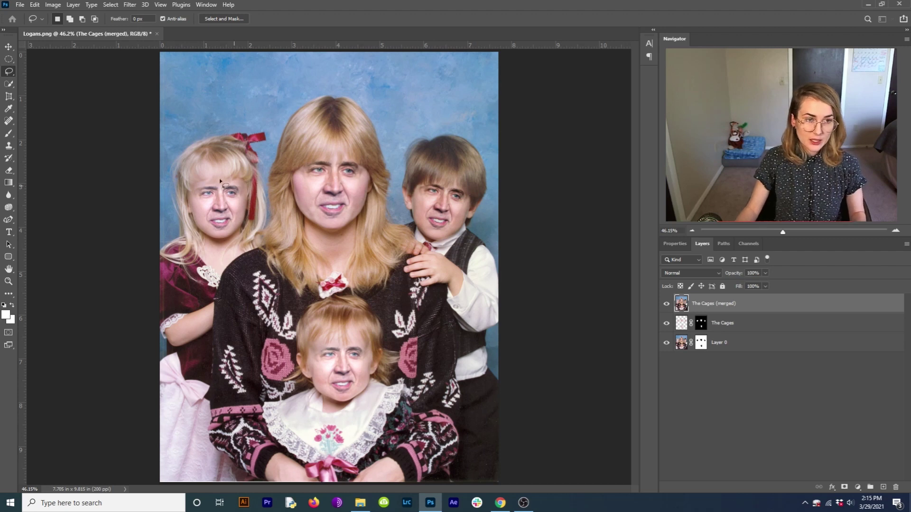
Retouch the boy's cheek on the blended layer with the Clone Stamp, sampling Current Layer at 30% opacity
scroll(219, 179, "up", 8)
key("s")
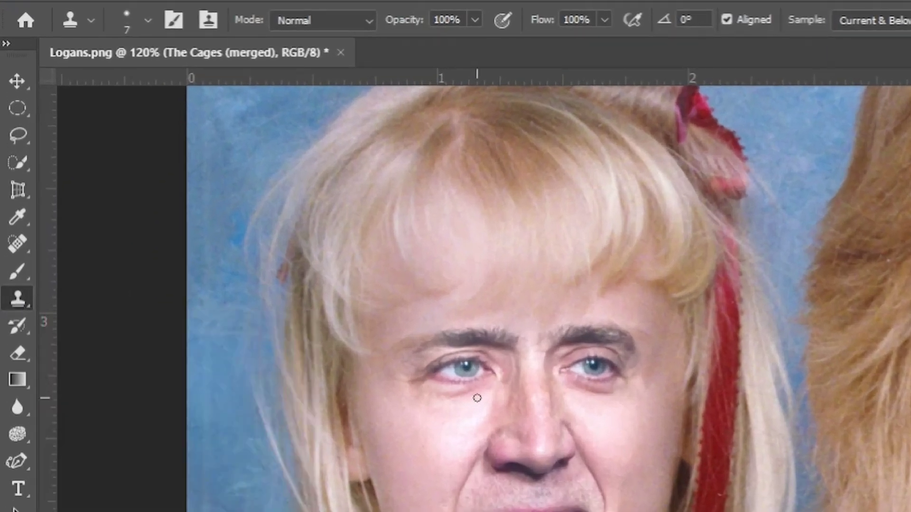
left_click(872, 21)
left_click(876, 42)
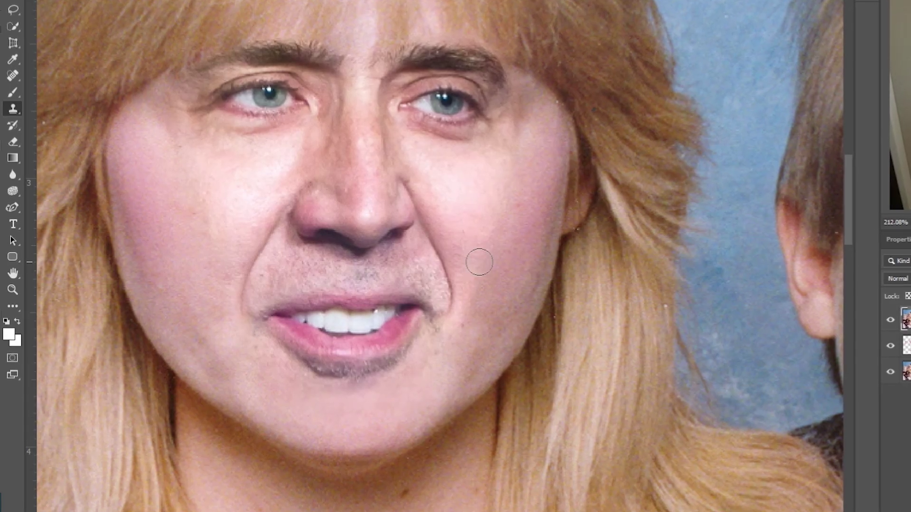
left_click_drag(607, 286, 515, 339)
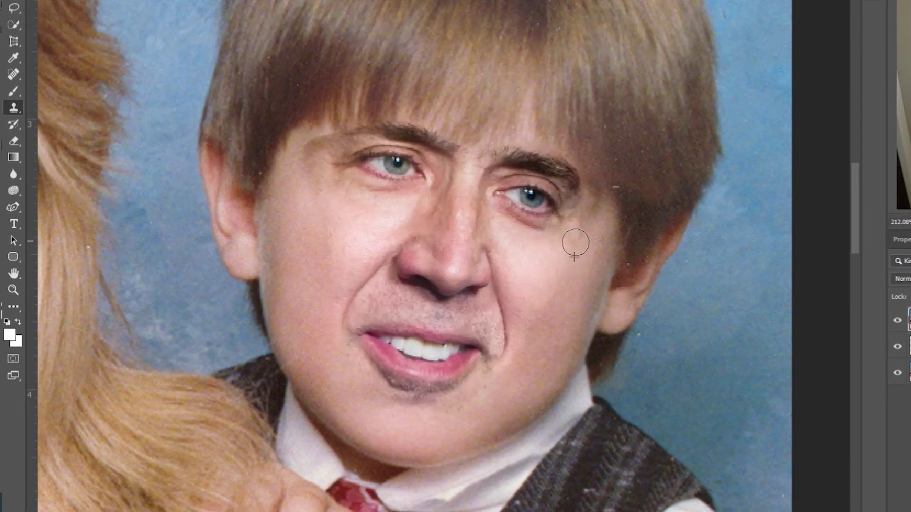
left_click(590, 237, "alt")
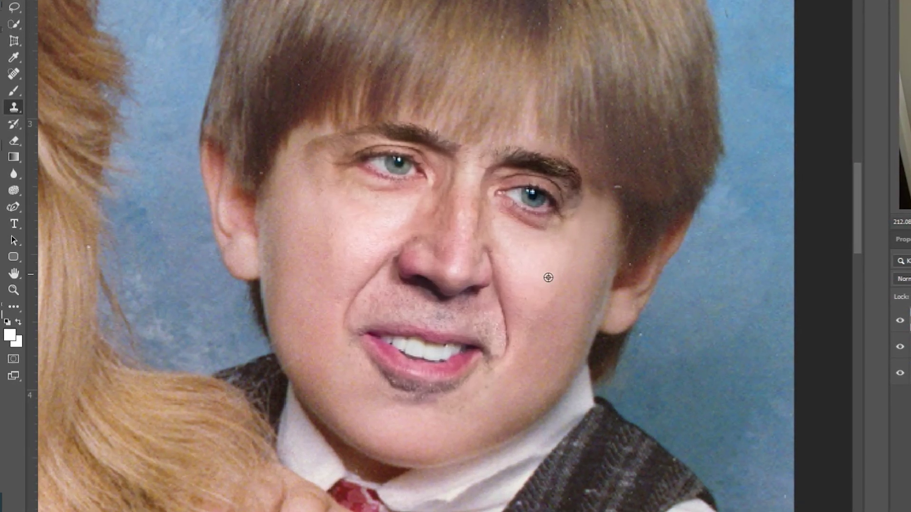
scroll(451, 196, "down", 6)
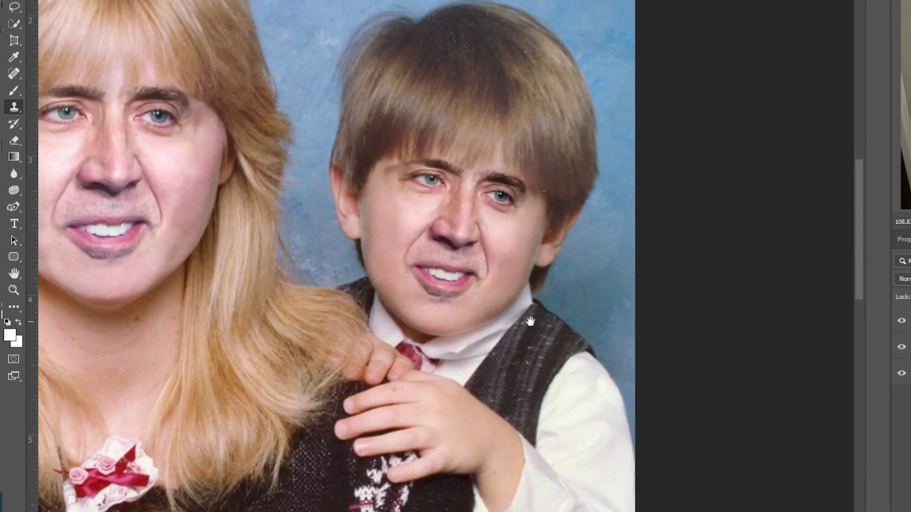
scroll(507, 255, "up", 5)
scroll(493, 277, "down", 6)
Smooth the baby's cheek beside the mouth with the Clone Stamp at 30% opacity
left_click_drag(493, 278, 689, 1)
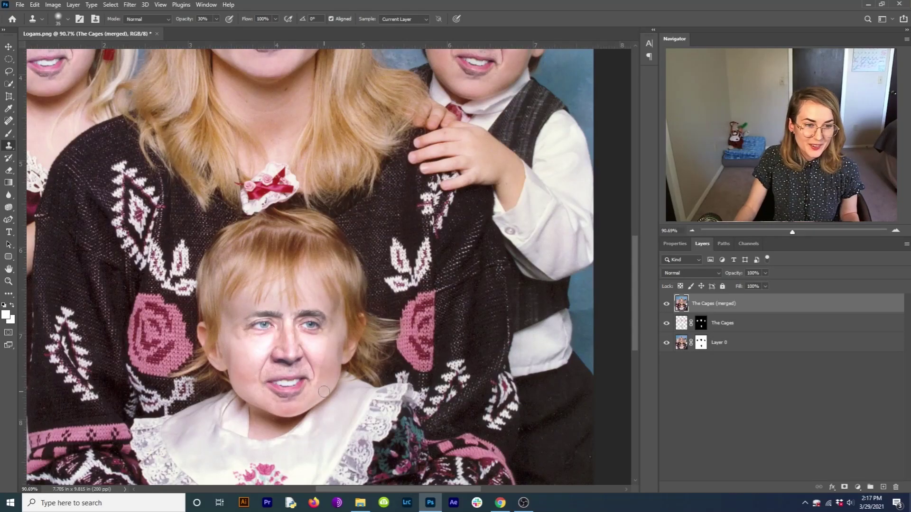
scroll(322, 392, "up", 6)
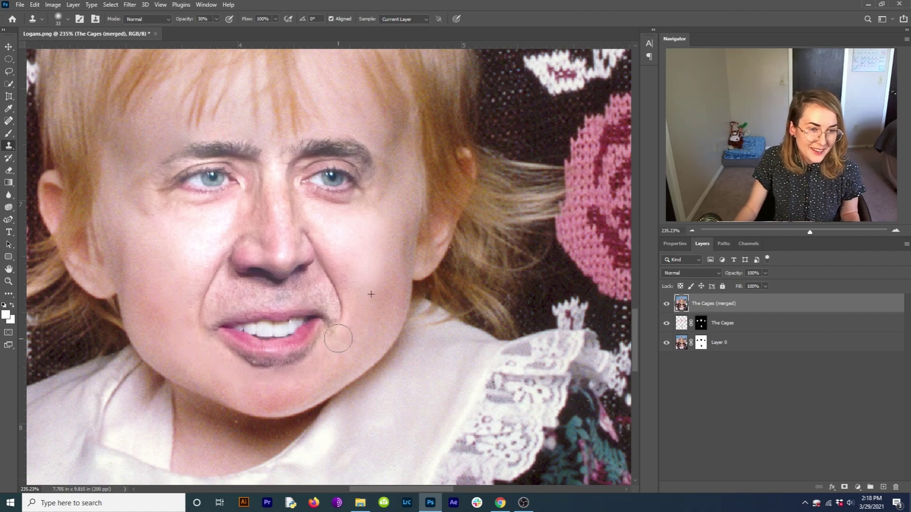
scroll(367, 275, "down", 8)
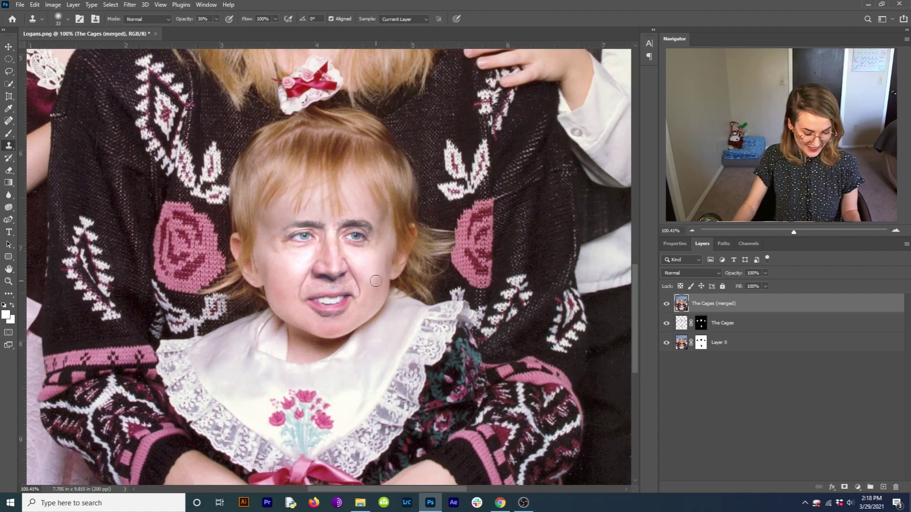
scroll(377, 285, "down", 4)
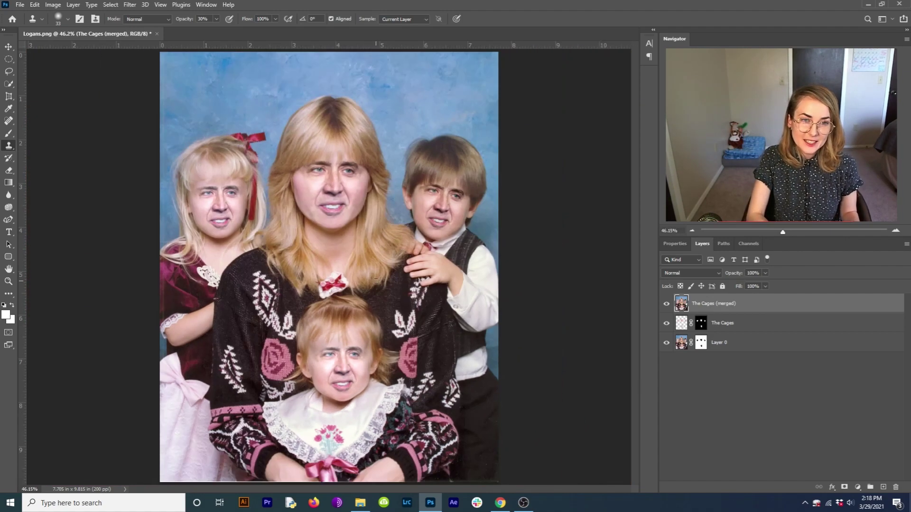